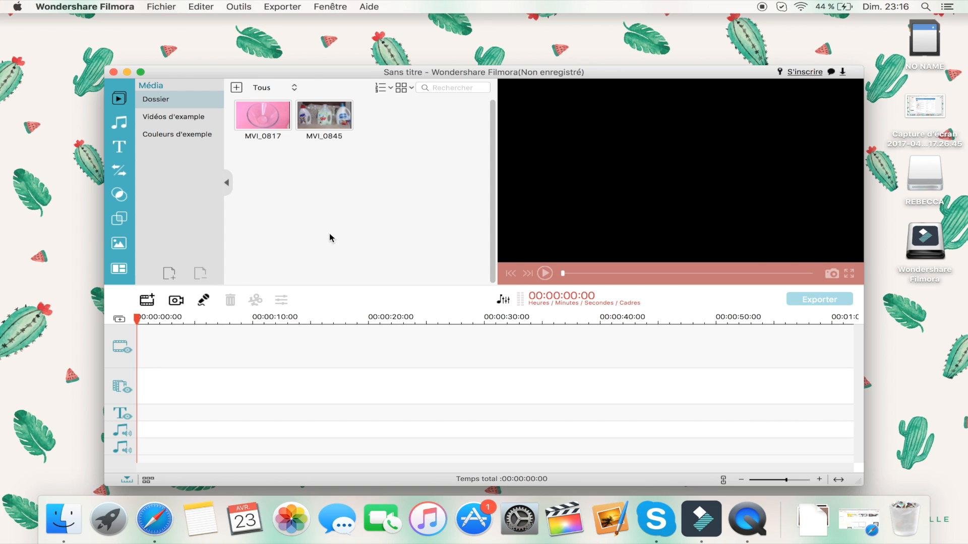
Enlarge the editor to fill the screen and preview the Within Reach track (Always Drea...) in the music library
{"action": "left_click", "coordinate": [141, 73]}
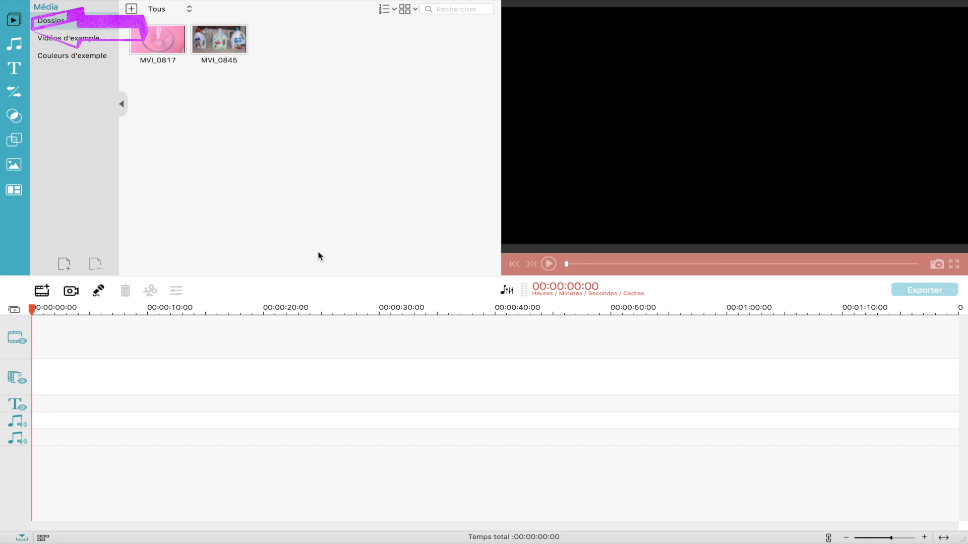
{"action": "left_click", "coordinate": [14, 45]}
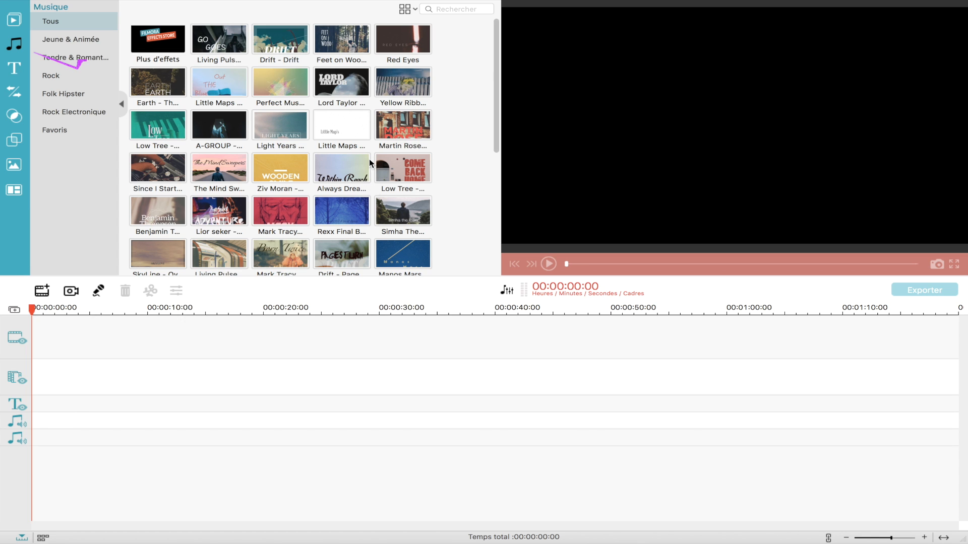
{"action": "double_click", "coordinate": [320, 169]}
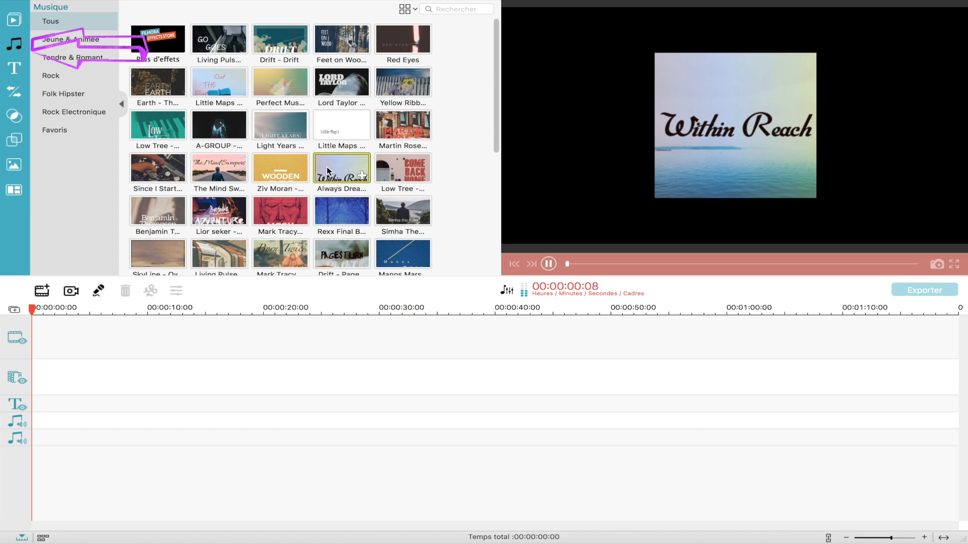
{"action": "left_click", "coordinate": [601, 263]}
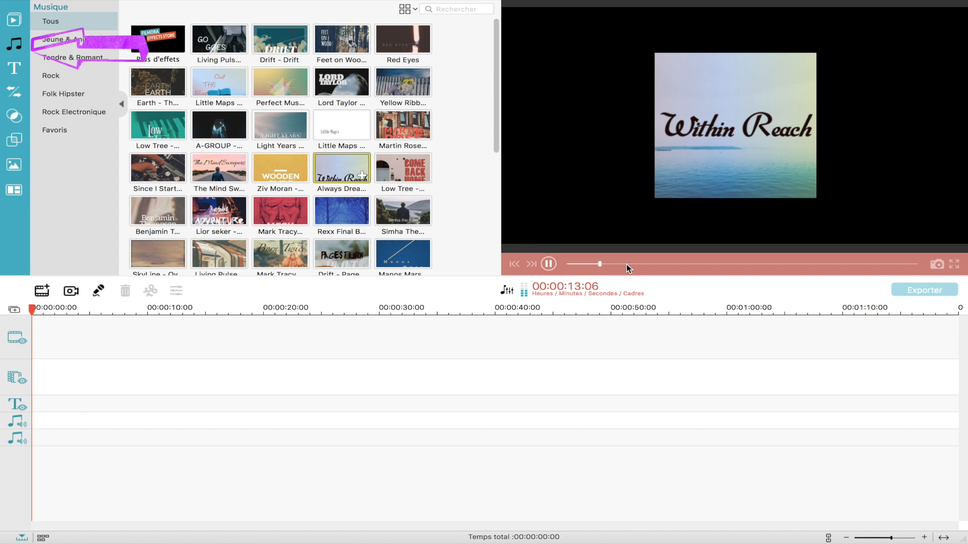
{"action": "scroll", "coordinate": [309, 224], "scroll_direction": "down", "scroll_amount": 5}
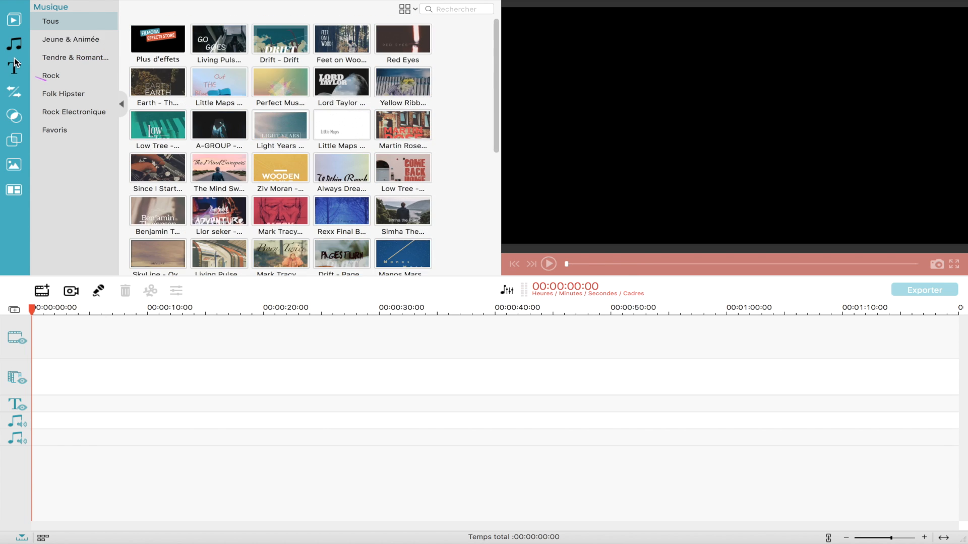
Browse the title and credit templates, and look through the available transitions
{"action": "left_click", "coordinate": [14, 65]}
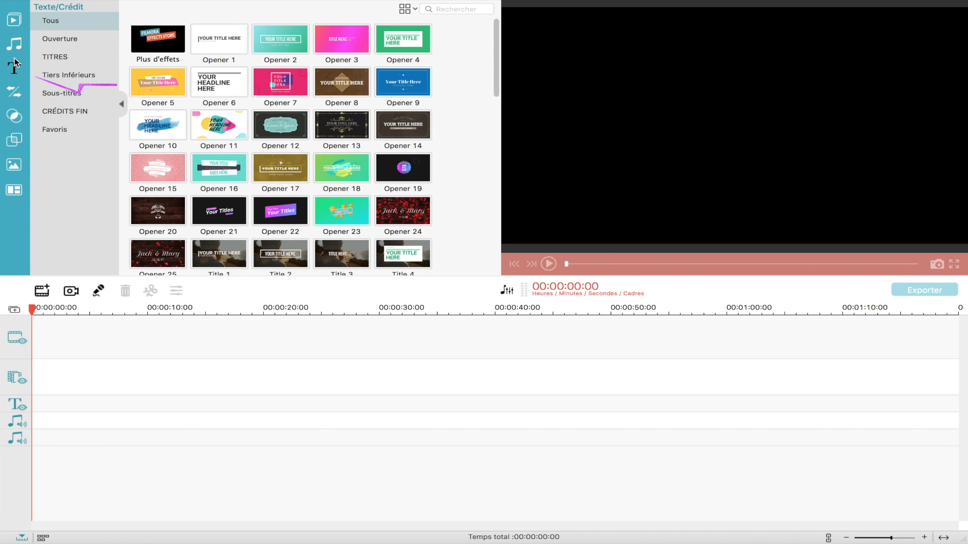
{"action": "scroll", "coordinate": [202, 149], "scroll_direction": "down", "scroll_amount": 5}
{"action": "scroll", "coordinate": [202, 149], "scroll_direction": "down", "scroll_amount": 5}
{"action": "scroll", "coordinate": [202, 149], "scroll_direction": "up", "scroll_amount": 15}
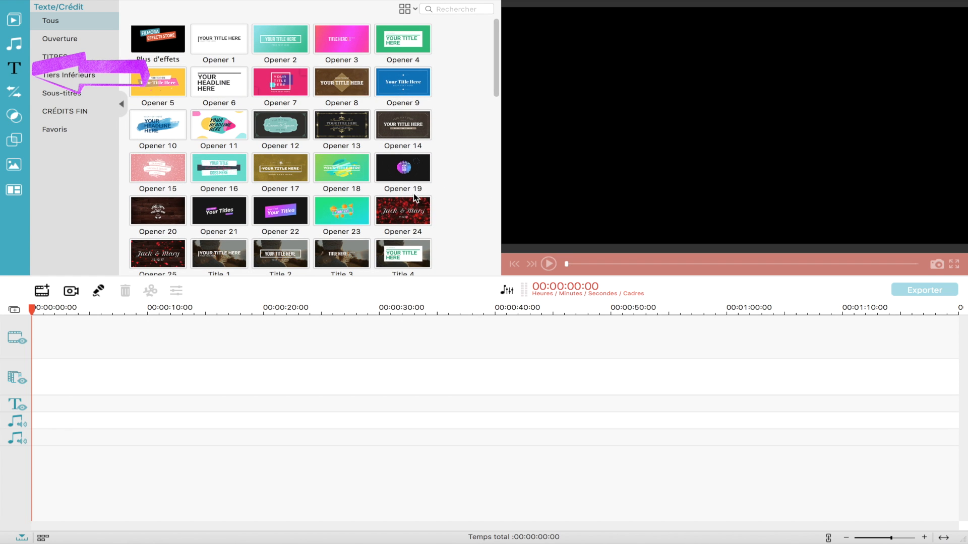
{"action": "left_click", "coordinate": [22, 96]}
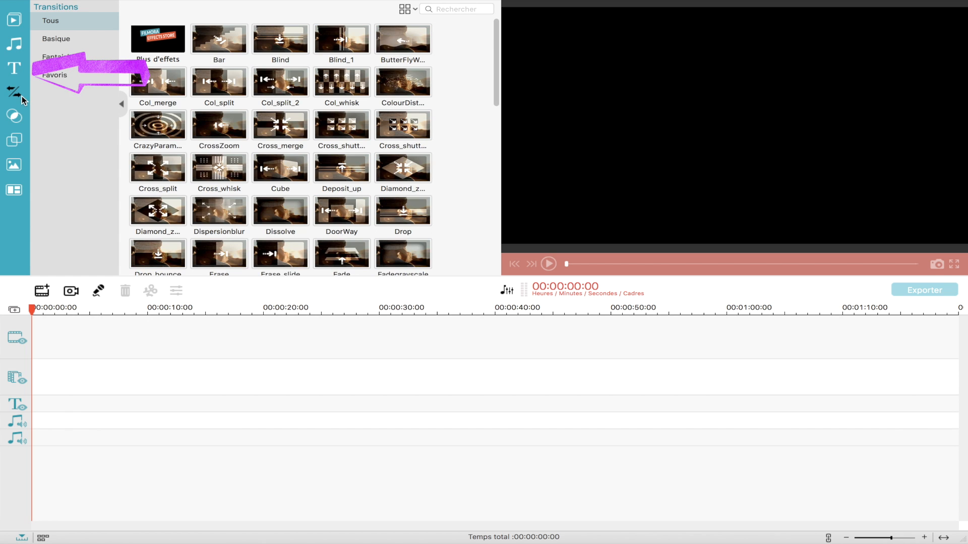
{"action": "scroll", "coordinate": [231, 173], "scroll_direction": "down", "scroll_amount": 10}
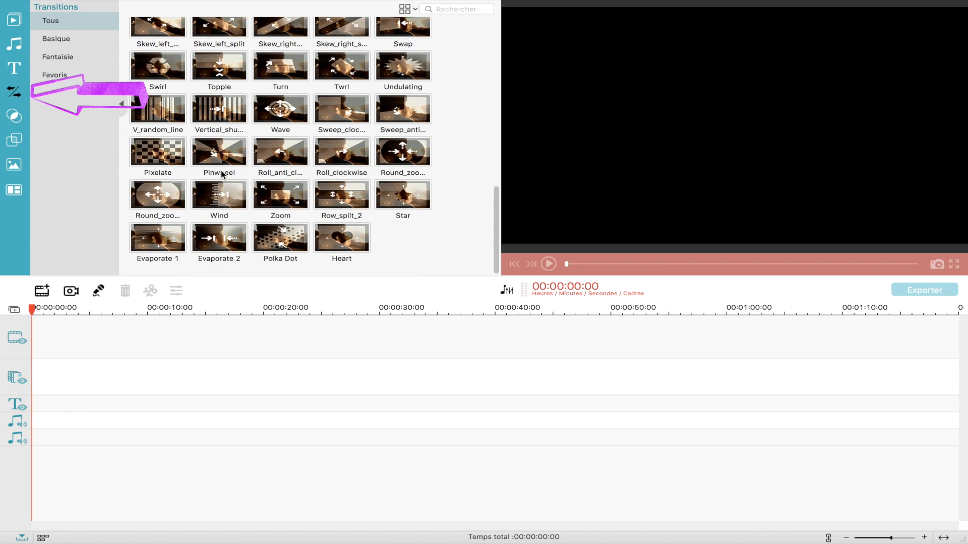
{"action": "scroll", "coordinate": [212, 177], "scroll_direction": "up", "scroll_amount": 10}
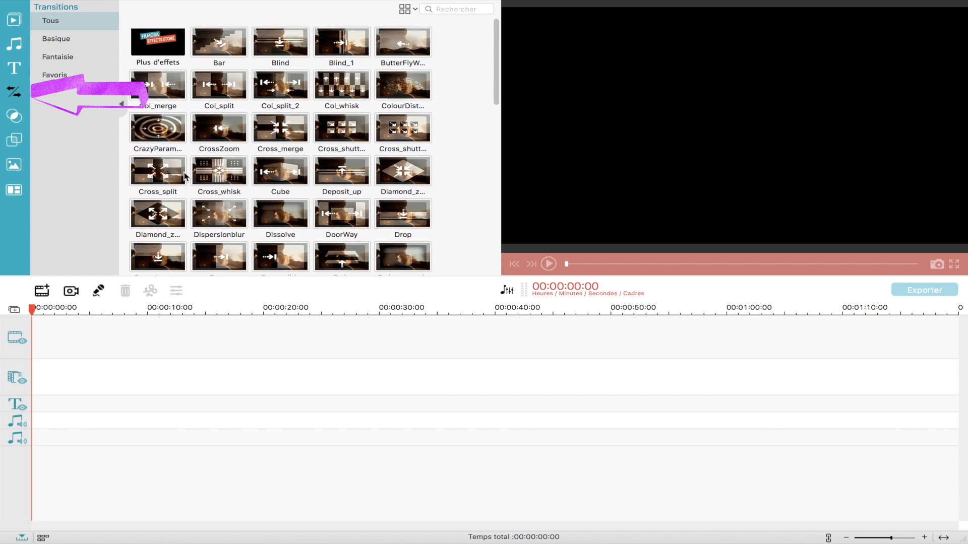
Look through the available filters and the overlay effects
{"action": "left_click", "coordinate": [15, 119]}
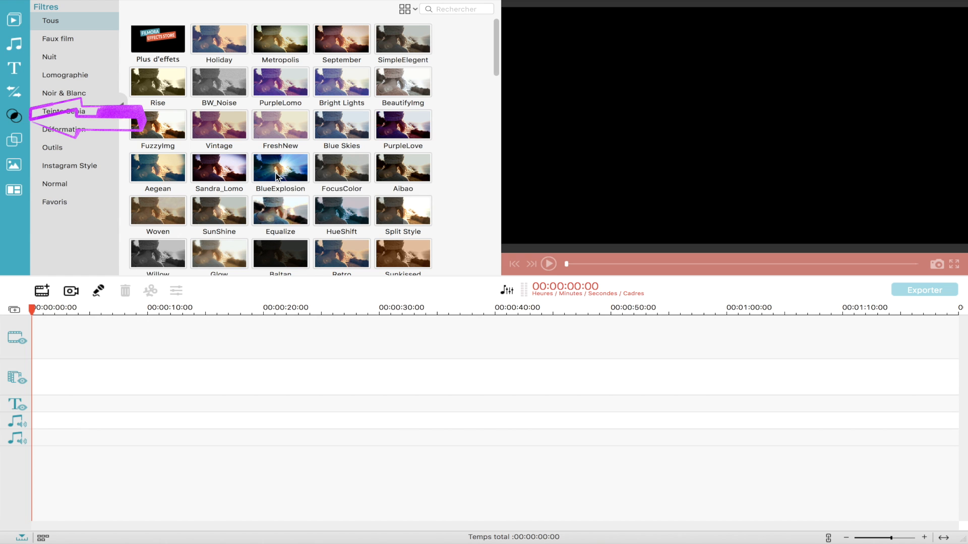
{"action": "scroll", "coordinate": [276, 175], "scroll_direction": "down", "scroll_amount": 3}
{"action": "scroll", "coordinate": [276, 175], "scroll_direction": "down", "scroll_amount": 3}
{"action": "scroll", "coordinate": [276, 176], "scroll_direction": "down", "scroll_amount": 2}
{"action": "scroll", "coordinate": [277, 176], "scroll_direction": "up", "scroll_amount": 8}
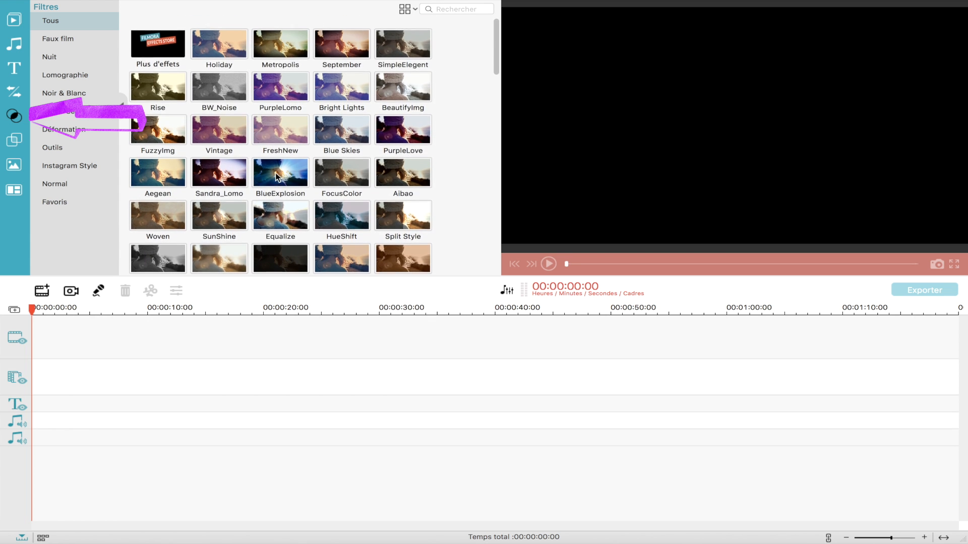
{"action": "left_click", "coordinate": [14, 144]}
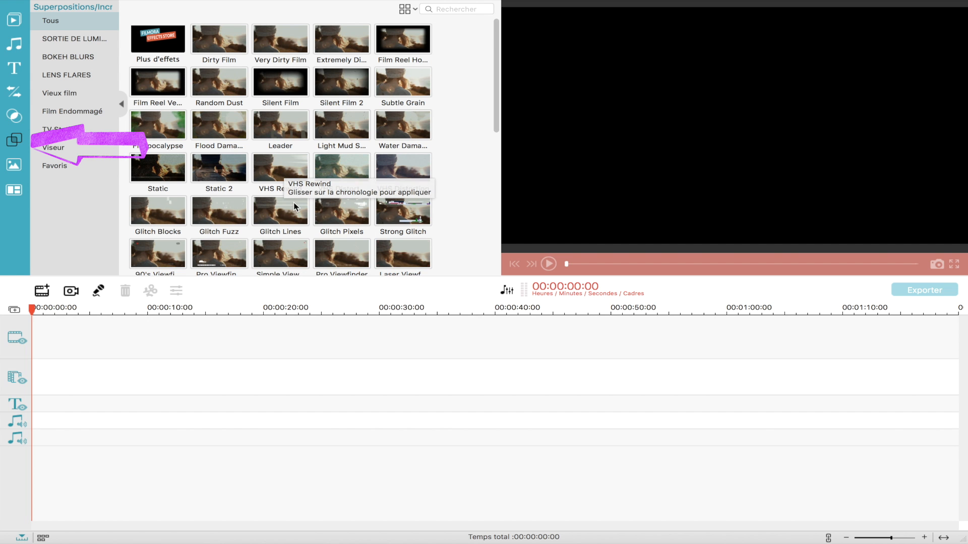
{"action": "scroll", "coordinate": [294, 204], "scroll_direction": "down", "scroll_amount": 2}
{"action": "scroll", "coordinate": [295, 209], "scroll_direction": "down", "scroll_amount": 2}
{"action": "scroll", "coordinate": [295, 208], "scroll_direction": "up", "scroll_amount": 2}
{"action": "scroll", "coordinate": [296, 209], "scroll_direction": "up", "scroll_amount": 2}
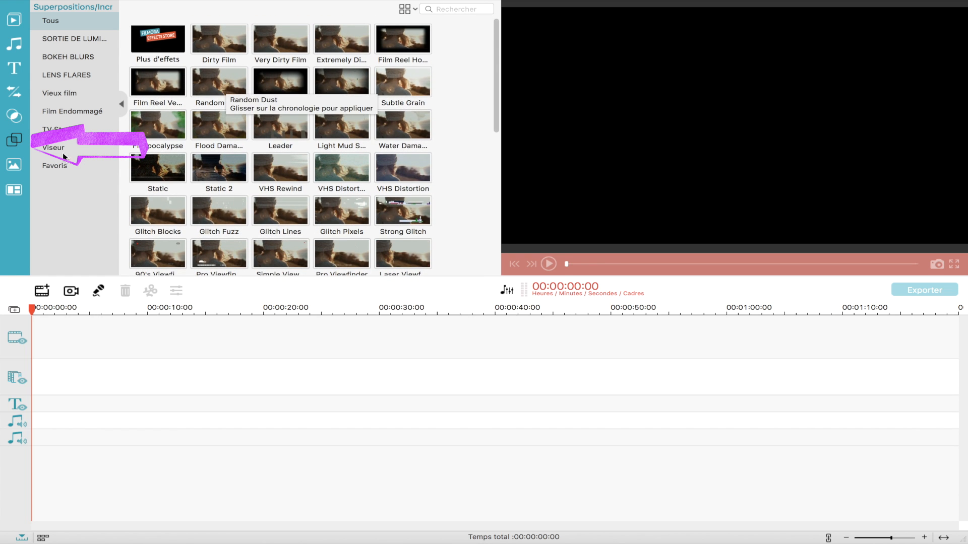
Preview several animated stickers in the elements library, and look over the split-screen layouts
{"action": "left_click", "coordinate": [15, 165]}
{"action": "scroll", "coordinate": [262, 162], "scroll_direction": "down", "scroll_amount": 3}
{"action": "left_click", "coordinate": [280, 200]}
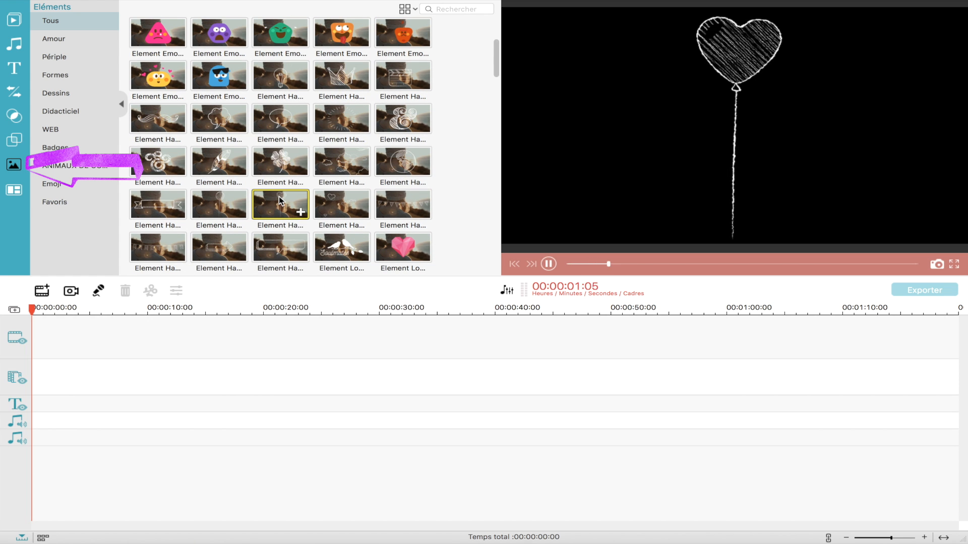
{"action": "left_click", "coordinate": [403, 247]}
{"action": "scroll", "coordinate": [304, 237], "scroll_direction": "down", "scroll_amount": 5}
{"action": "left_click", "coordinate": [166, 177]}
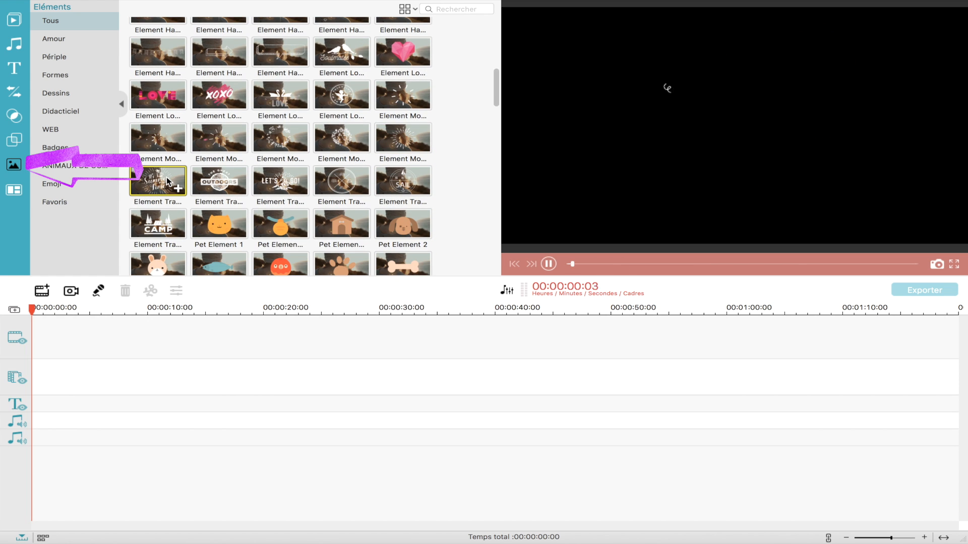
{"action": "scroll", "coordinate": [166, 176], "scroll_direction": "down", "scroll_amount": 1}
{"action": "left_click", "coordinate": [149, 93]}
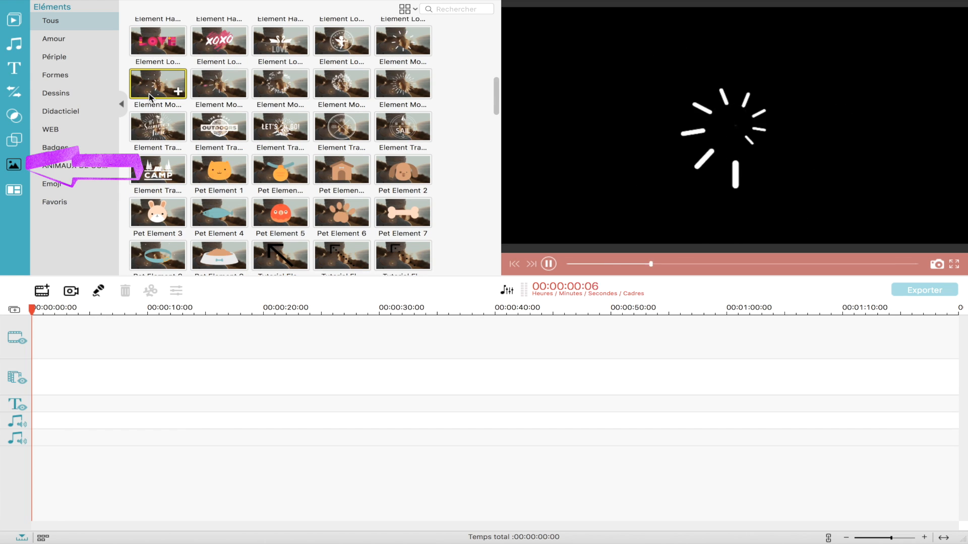
{"action": "scroll", "coordinate": [232, 180], "scroll_direction": "up", "scroll_amount": 6}
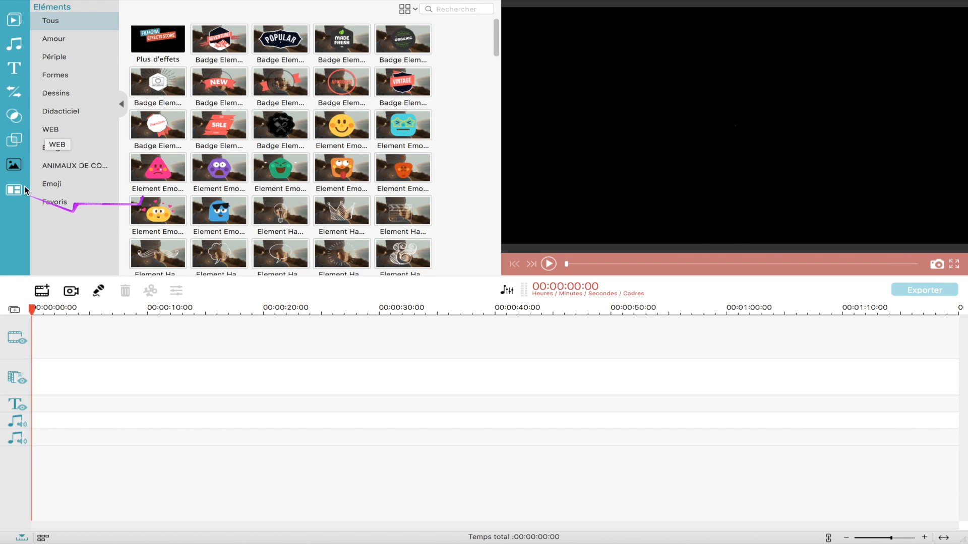
{"action": "left_click", "coordinate": [16, 190]}
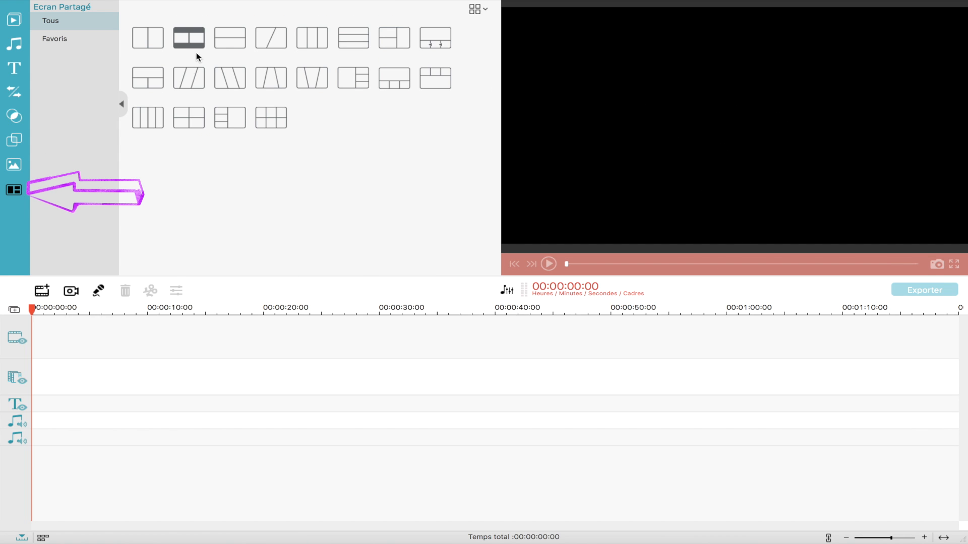
{"action": "left_click", "coordinate": [223, 41]}
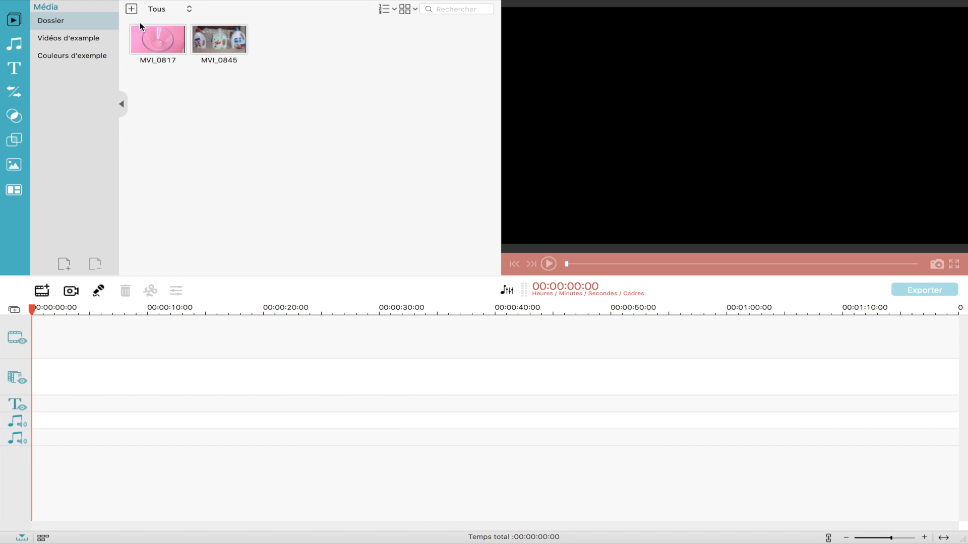
Place the imported clips MVI_0817 and MVI_0845 on the video track from the start of the timeline
{"action": "left_click", "coordinate": [130, 10]}
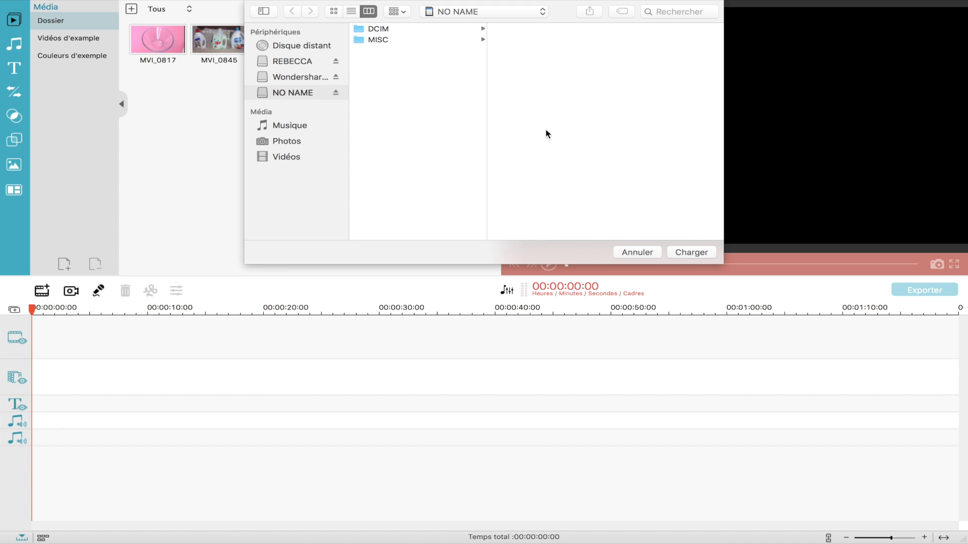
{"action": "left_click", "coordinate": [644, 252]}
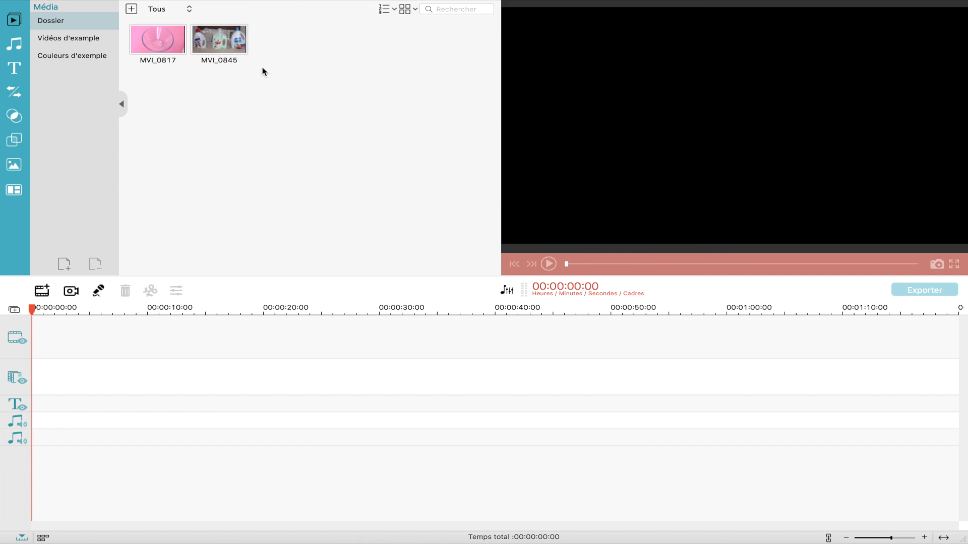
{"action": "left_click_drag", "start_coordinate": [269, 69], "coordinate": [104, 347]}
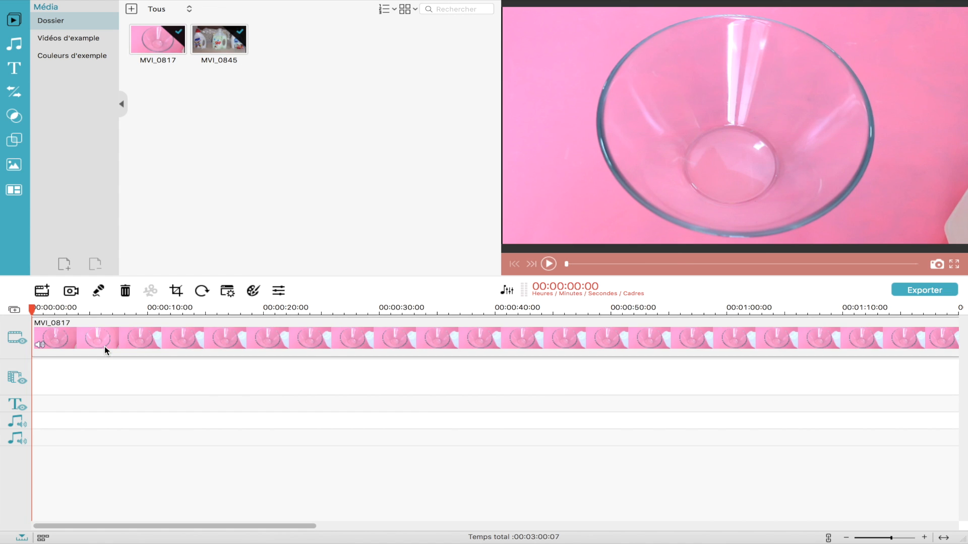
Set the MVI_0845 clip's brightness to 26, contrast to 13, tint to 5 and saturation to 9
{"action": "left_click", "coordinate": [538, 334]}
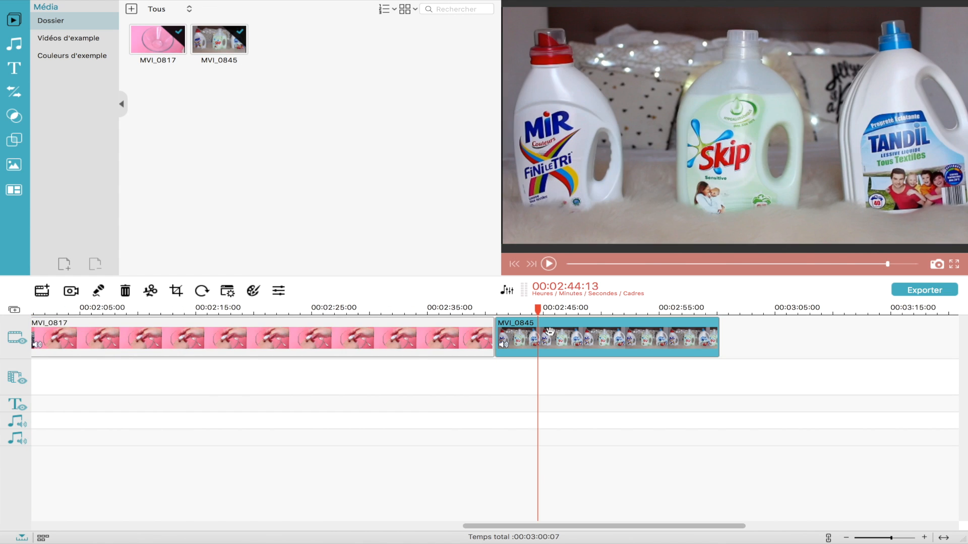
{"action": "double_click", "coordinate": [548, 335]}
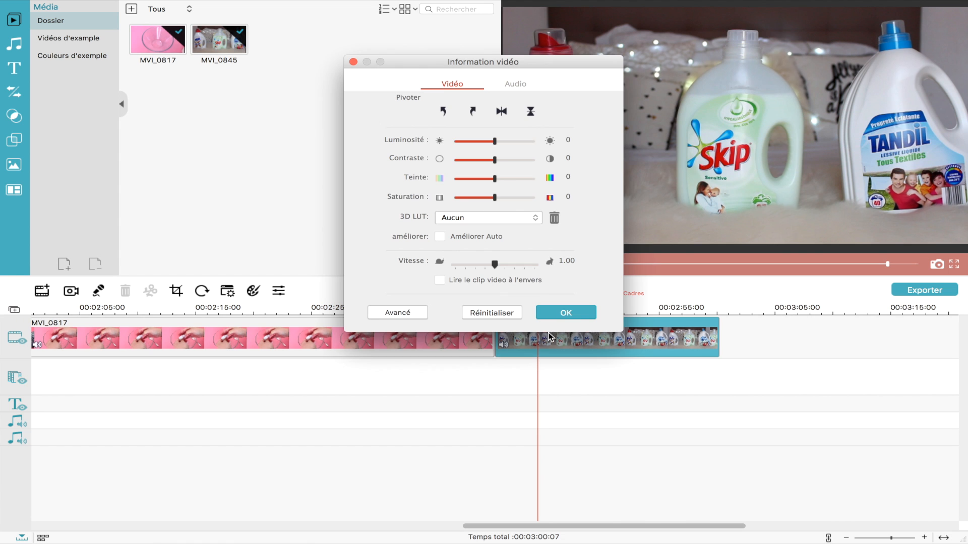
{"action": "left_click_drag", "start_coordinate": [571, 66], "coordinate": [388, 41]}
{"action": "left_click_drag", "start_coordinate": [319, 115], "coordinate": [319, 179]}
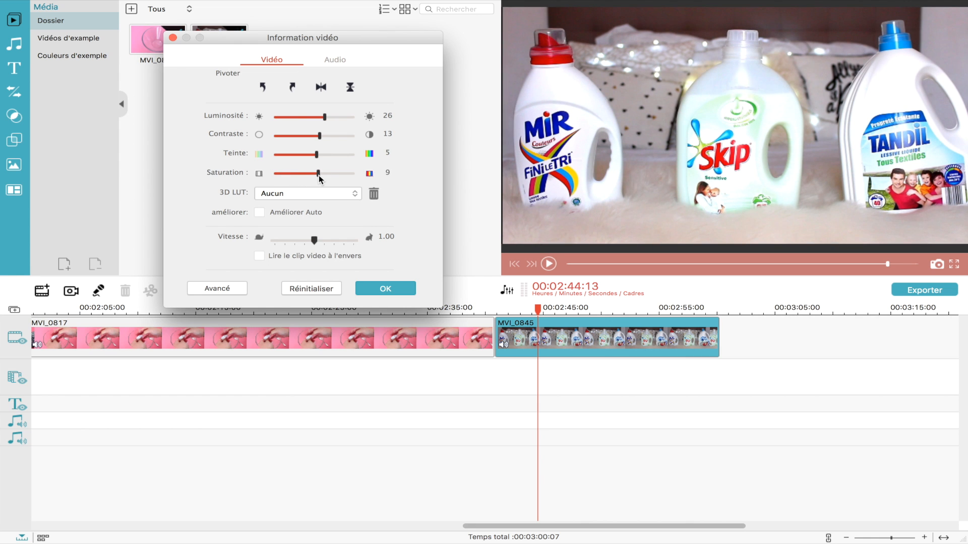
In the advanced colour settings for MVI_0845, set the white balance temperature to 10 and tint to 6
{"action": "left_click", "coordinate": [217, 288]}
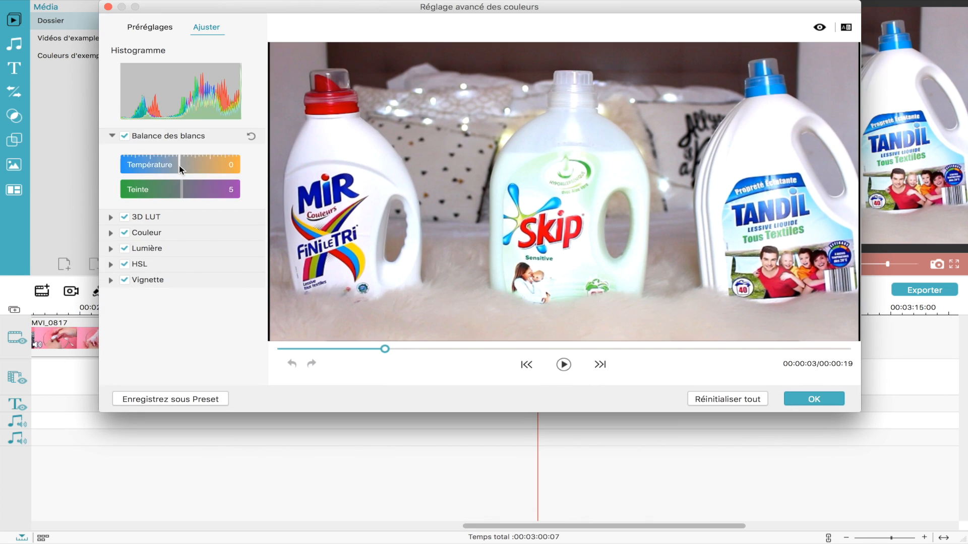
{"action": "left_click_drag", "start_coordinate": [179, 165], "coordinate": [182, 189]}
Try different 3D LUT presets on the clip and return the setting to Aucun
{"action": "left_click", "coordinate": [111, 217]}
{"action": "left_click", "coordinate": [199, 243]}
{"action": "left_click", "coordinate": [185, 415]}
{"action": "left_click", "coordinate": [185, 246]}
{"action": "left_click", "coordinate": [186, 149]}
{"action": "left_click", "coordinate": [194, 244]}
{"action": "left_click", "coordinate": [197, 175]}
Set the clip's exposure to 6 and fine-tune the other sliders of the Couleur group
{"action": "left_click", "coordinate": [183, 273]}
{"action": "scroll", "coordinate": [183, 282], "scroll_direction": "down", "scroll_amount": 1}
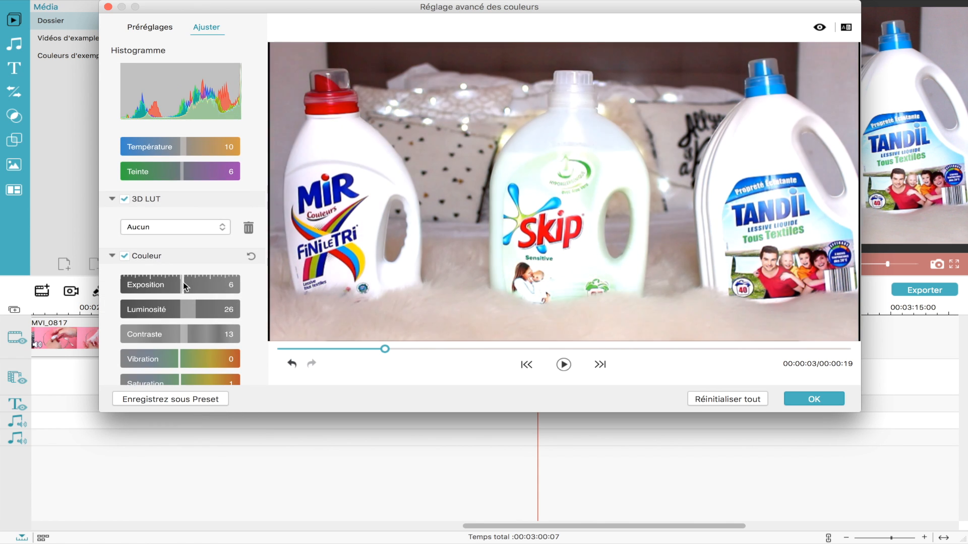
{"action": "scroll", "coordinate": [182, 283], "scroll_direction": "down", "scroll_amount": 1}
{"action": "mouse_move", "coordinate": [187, 330]}
{"action": "left_mouse_down"}
{"action": "mouse_move", "coordinate": [239, 335]}
{"action": "mouse_move", "coordinate": [196, 335]}
{"action": "left_mouse_up"}
{"action": "left_click_drag", "start_coordinate": [180, 361], "coordinate": [183, 362]}
{"action": "left_click", "coordinate": [182, 236]}
Slightly raise the tonal values in the Lumière group of the advanced colour settings
{"action": "left_click", "coordinate": [181, 290]}
{"action": "left_click_drag", "start_coordinate": [179, 319], "coordinate": [181, 332]}
{"action": "scroll", "coordinate": [180, 325], "scroll_direction": "down", "scroll_amount": 1}
{"action": "left_click_drag", "start_coordinate": [179, 353], "coordinate": [188, 372]}
{"action": "scroll", "coordinate": [180, 357], "scroll_direction": "down", "scroll_amount": 2}
In the HSL group, shift the magenta hue to 10 and the turquoise hue to 5
{"action": "left_click", "coordinate": [142, 238]}
{"action": "left_click", "coordinate": [168, 306]}
{"action": "scroll", "coordinate": [168, 308], "scroll_direction": "down", "scroll_amount": 2}
{"action": "left_click", "coordinate": [219, 309]}
{"action": "left_click", "coordinate": [141, 331]}
{"action": "scroll", "coordinate": [151, 318], "scroll_direction": "down", "scroll_amount": 3}
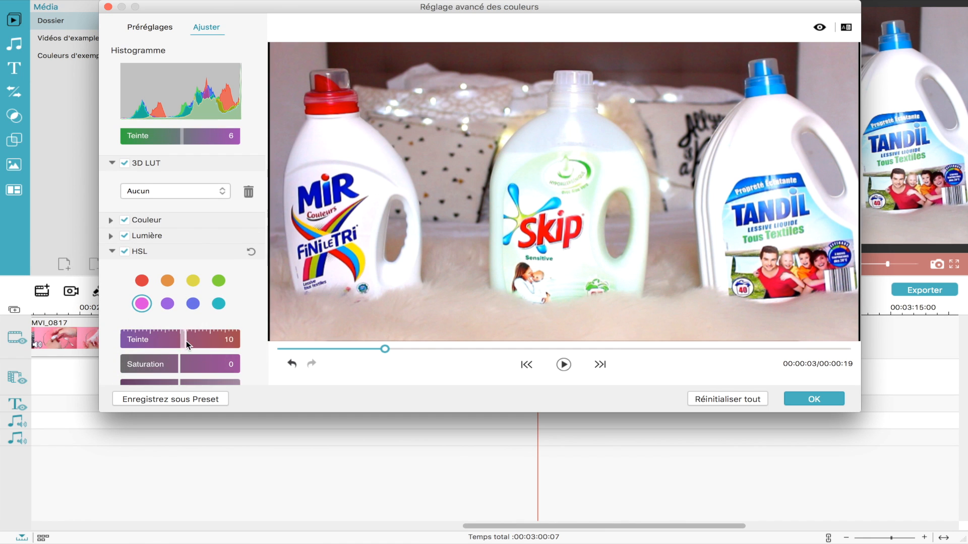
{"action": "left_click", "coordinate": [217, 276]}
{"action": "left_click_drag", "start_coordinate": [180, 309], "coordinate": [181, 310]}
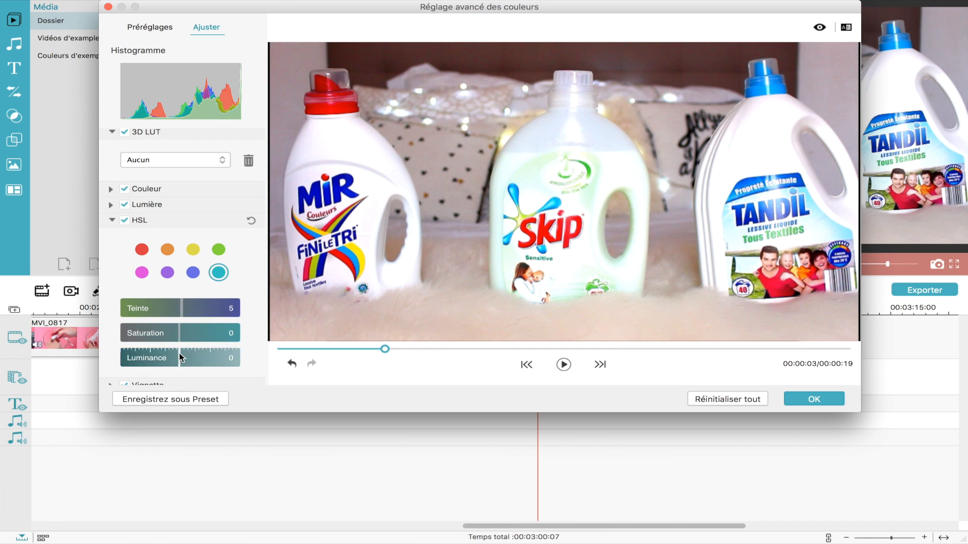
Slightly adjust the vignette and apply the advanced colour correction to the clip
{"action": "left_click", "coordinate": [145, 221]}
{"action": "left_click", "coordinate": [152, 321]}
{"action": "mouse_move", "coordinate": [179, 348]}
{"action": "left_mouse_down"}
{"action": "mouse_move", "coordinate": [197, 340]}
{"action": "mouse_move", "coordinate": [180, 351]}
{"action": "left_mouse_up"}
{"action": "left_click", "coordinate": [152, 321]}
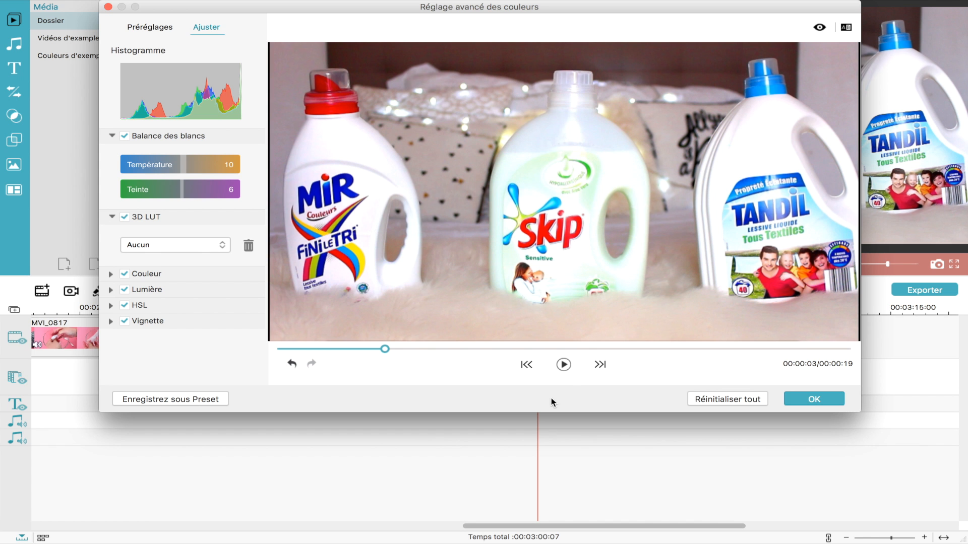
{"action": "left_click", "coordinate": [814, 400]}
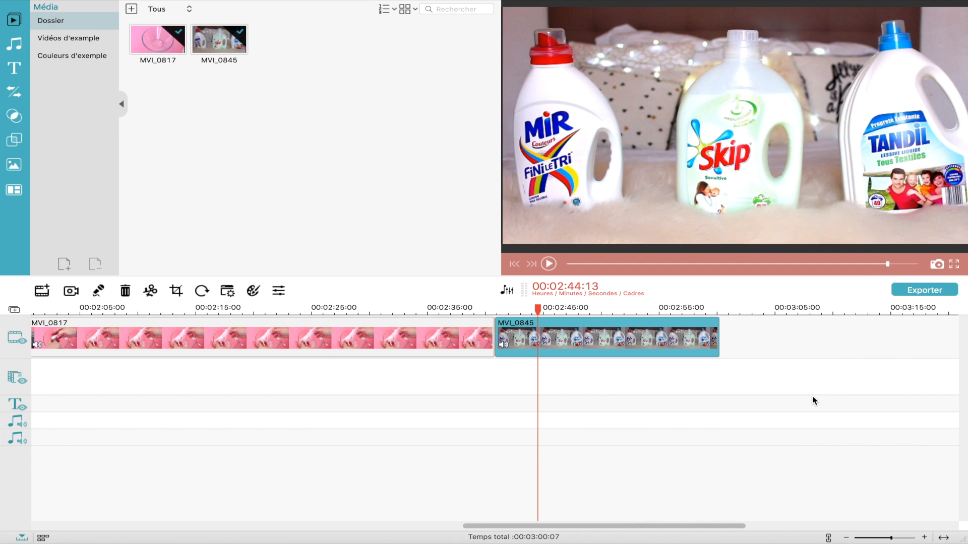
Play the colour-corrected MVI_0845 clip to compare its look before and after the adjustments
{"action": "left_click", "coordinate": [548, 263]}
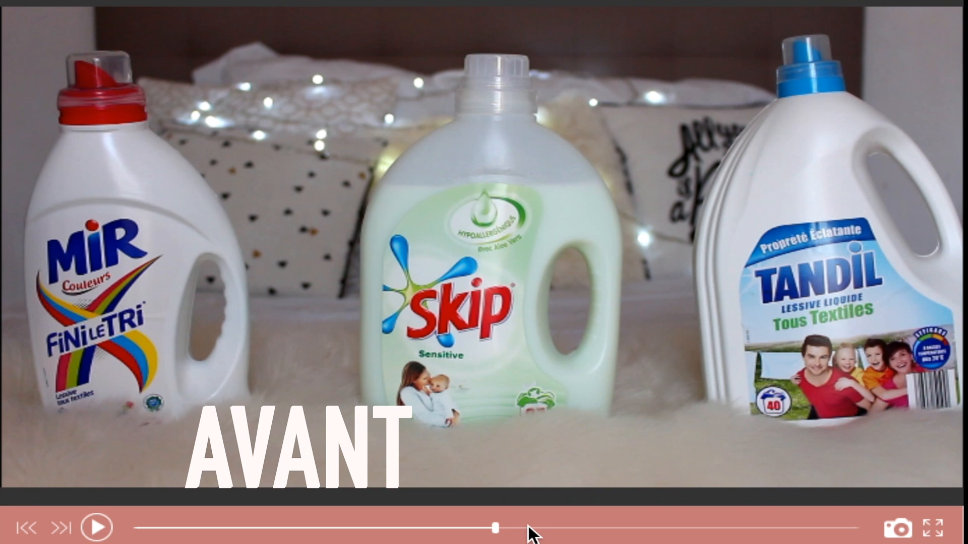
{"action": "left_click", "coordinate": [555, 528]}
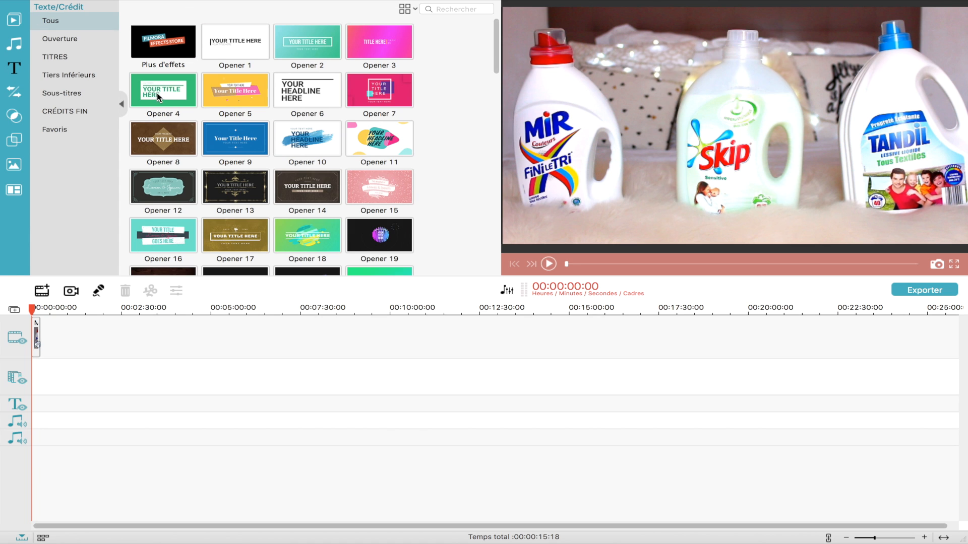
Try the Opener 11 template at the start of the timeline, play it, and undo its insertion
{"action": "left_click", "coordinate": [383, 139]}
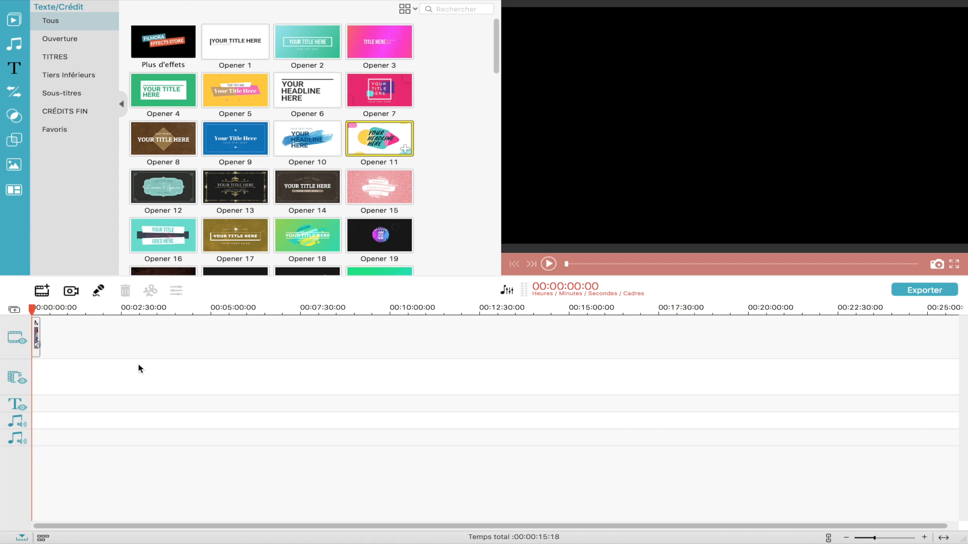
{"action": "left_click_drag", "start_coordinate": [55, 404], "coordinate": [34, 404]}
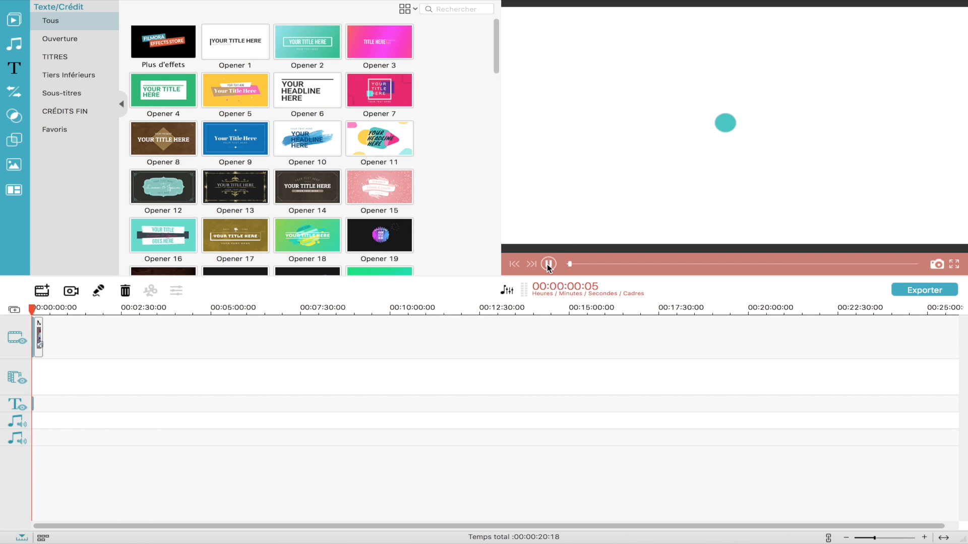
{"action": "left_click", "coordinate": [548, 263]}
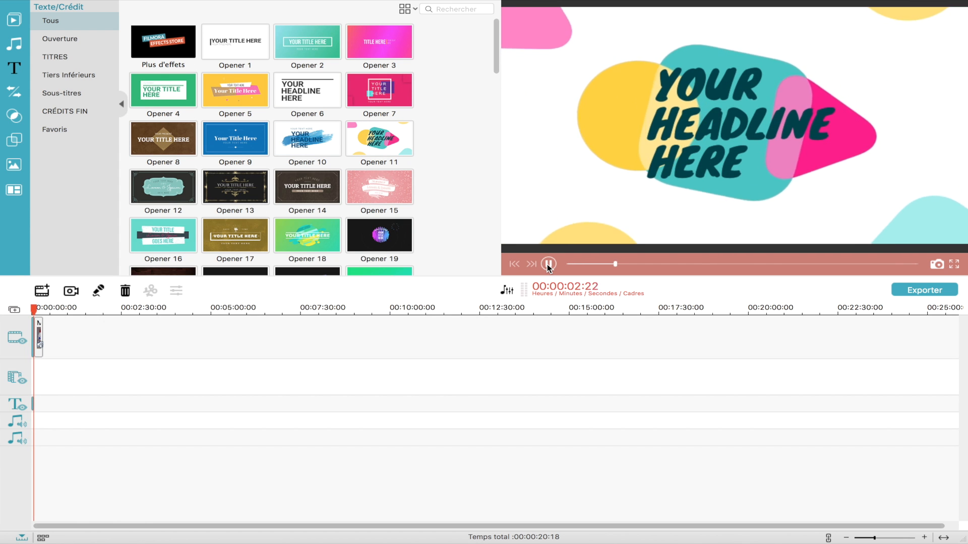
{"action": "key", "text": "ctrl+z"}
Try the Opener 22 template at the start of the timeline, play it, and undo its insertion
{"action": "scroll", "coordinate": [283, 172], "scroll_direction": "down", "scroll_amount": 5}
{"action": "scroll", "coordinate": [284, 171], "scroll_direction": "down", "scroll_amount": 1}
{"action": "left_click_drag", "start_coordinate": [304, 110], "coordinate": [33, 407]}
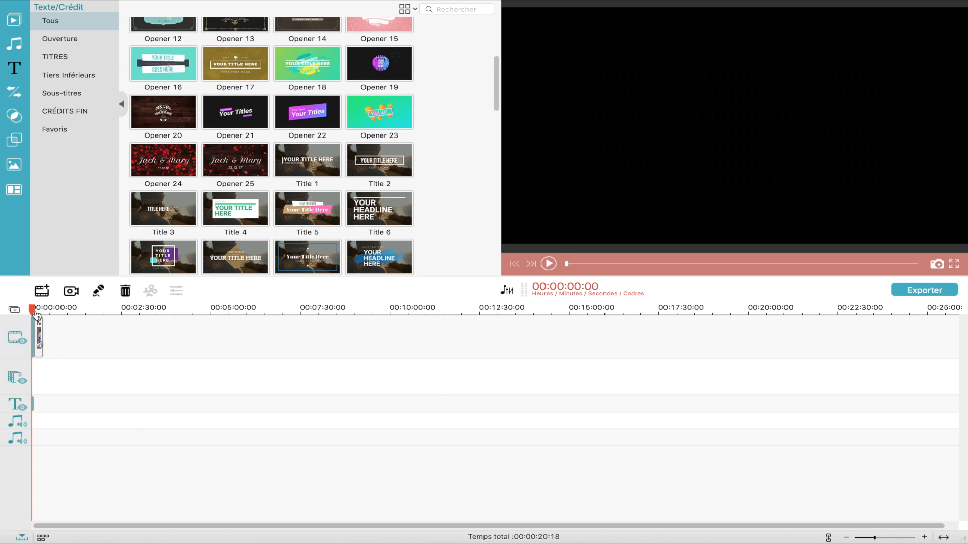
{"action": "left_click", "coordinate": [549, 262]}
{"action": "key", "text": "ctrl+z"}
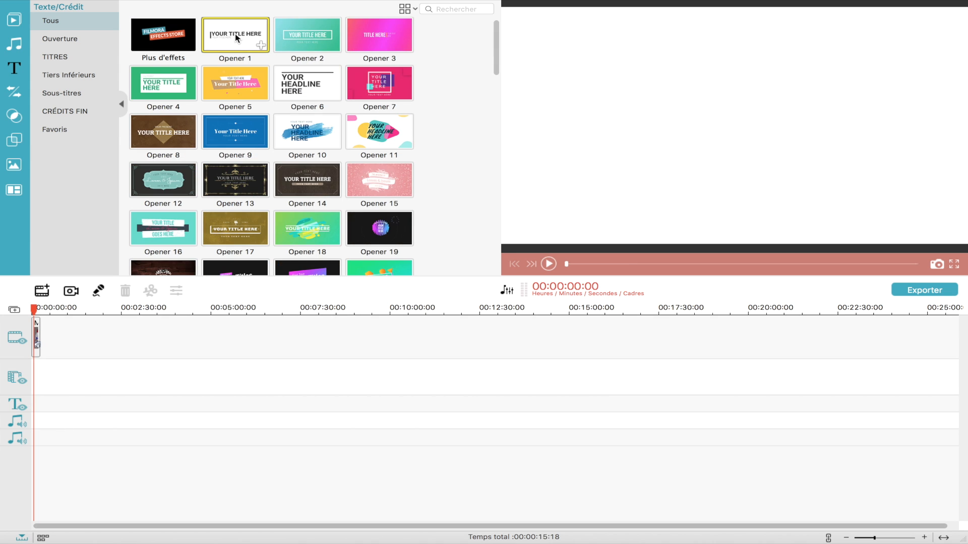
Preview the Opener 1 and Title 19 templates in the title library
{"action": "left_click", "coordinate": [236, 37]}
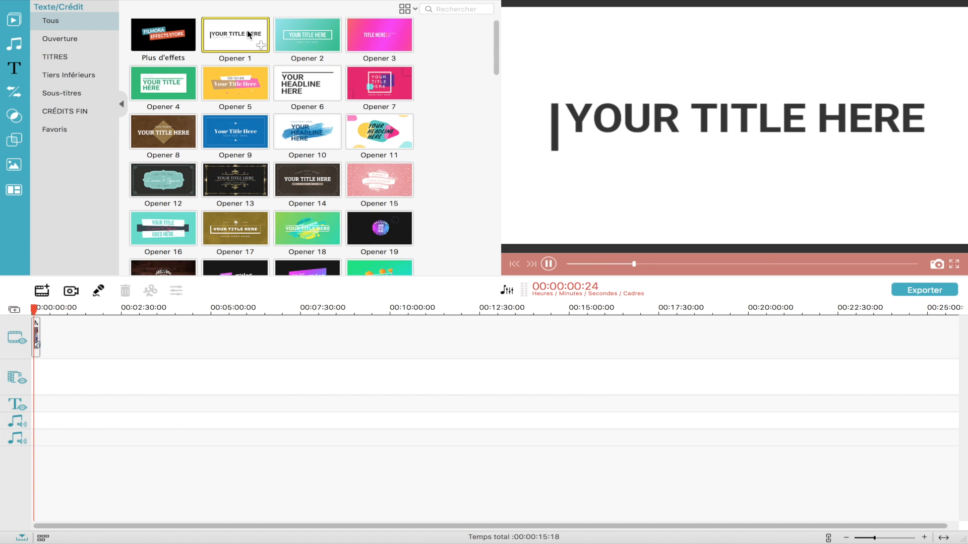
{"action": "scroll", "coordinate": [251, 173], "scroll_direction": "down", "scroll_amount": 6}
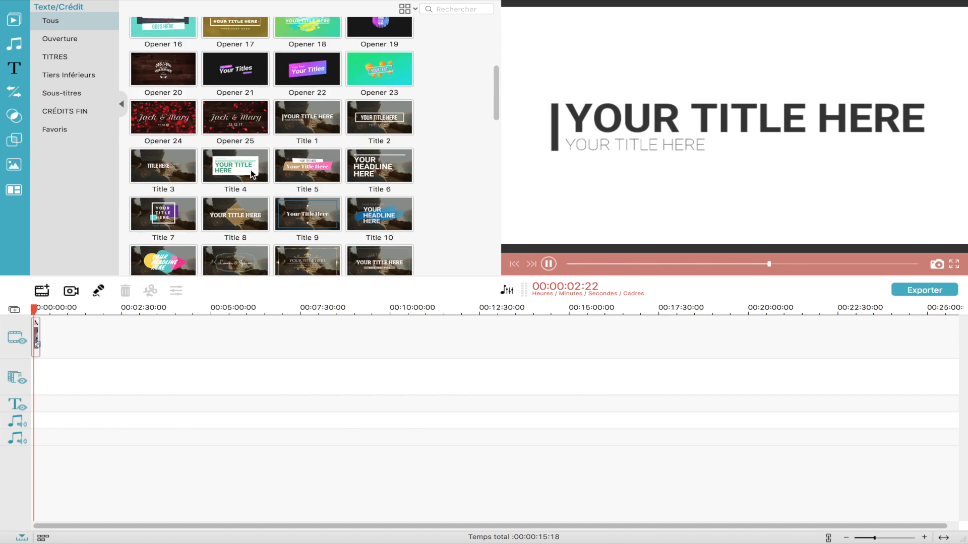
{"action": "scroll", "coordinate": [251, 173], "scroll_direction": "up", "scroll_amount": 1}
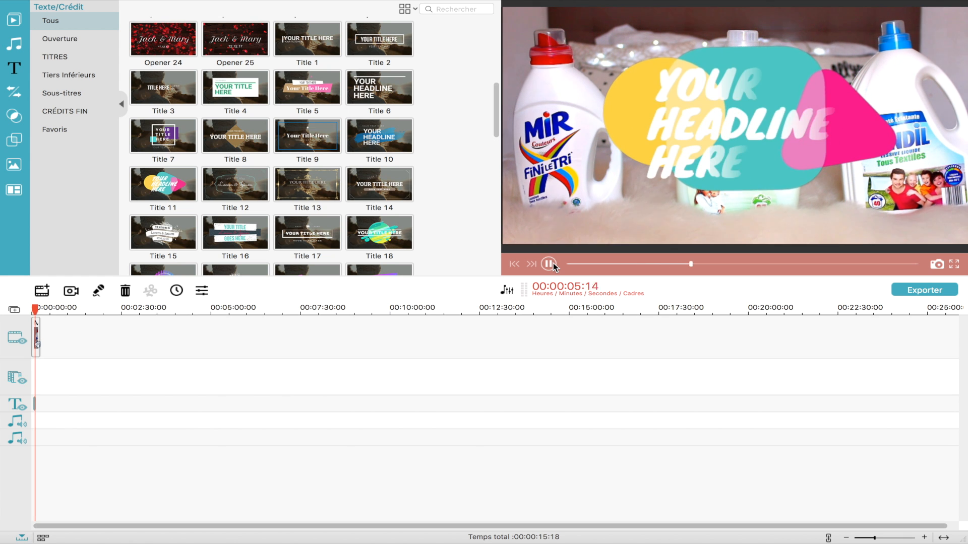
{"action": "scroll", "coordinate": [161, 237], "scroll_direction": "down", "scroll_amount": 2}
{"action": "left_click", "coordinate": [161, 240]}
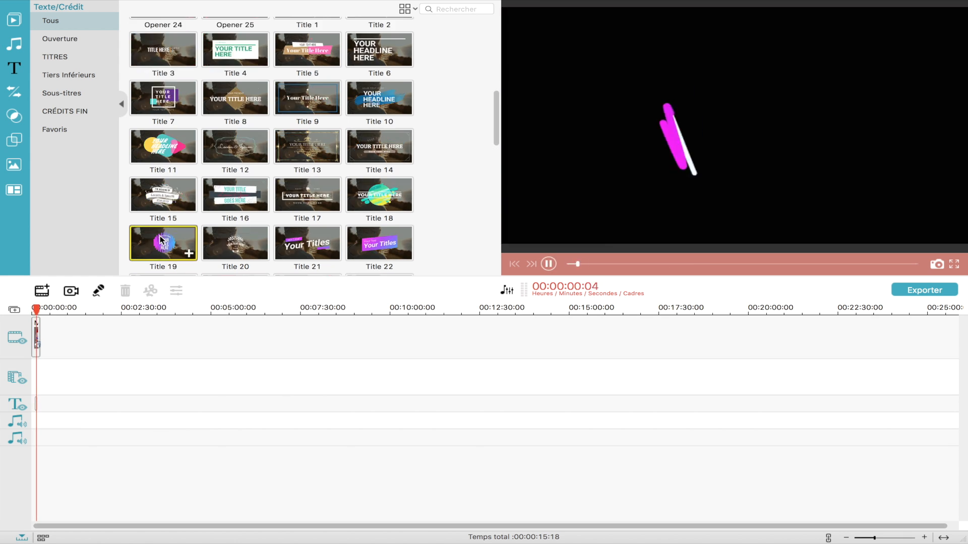
{"action": "scroll", "coordinate": [218, 233], "scroll_direction": "up", "scroll_amount": 4}
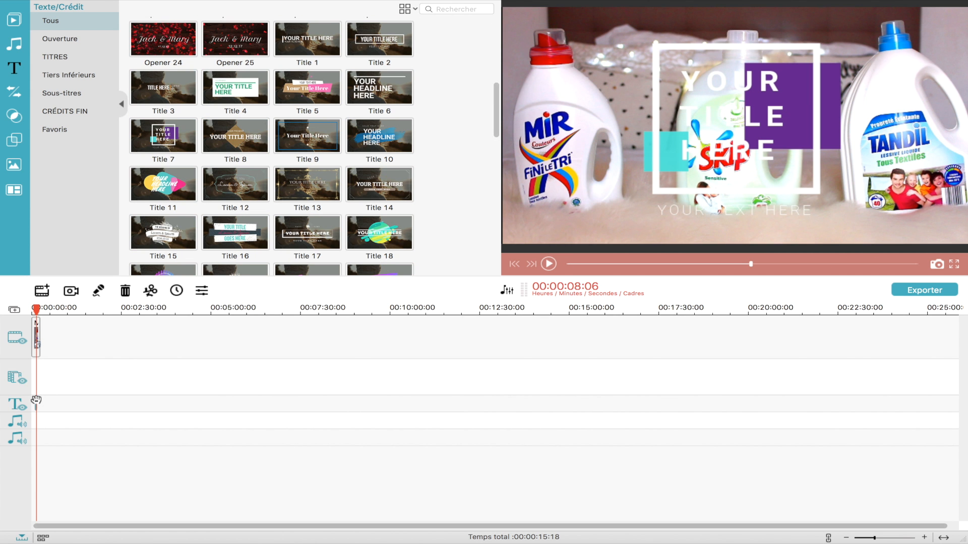
Replace the headline text of the Title 7 template with "test"
{"action": "key", "text": "BackSpace"}
{"action": "key", "text": "BackSpace"}
{"action": "key", "text": "BackSpace"}
{"action": "key", "text": "BackSpace"}
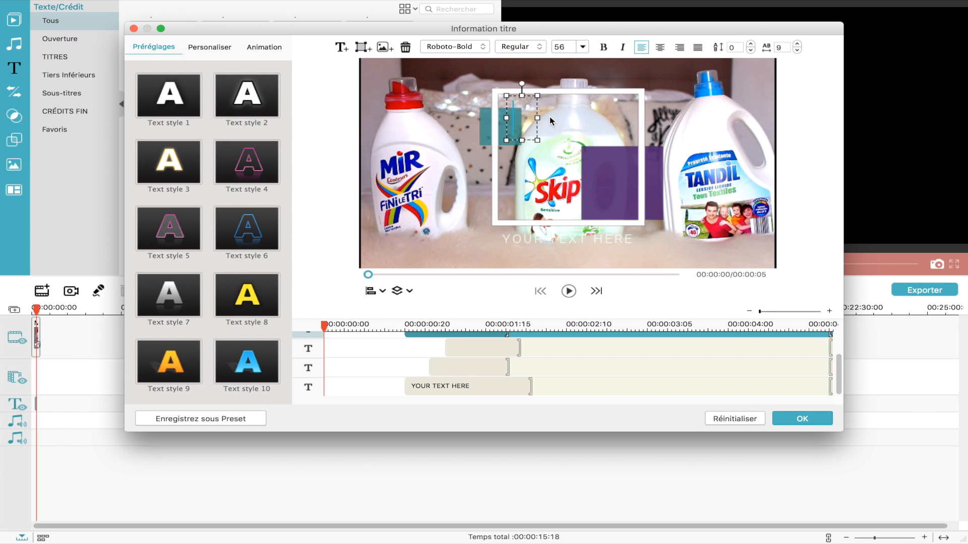
{"action": "type", "text": "test"}
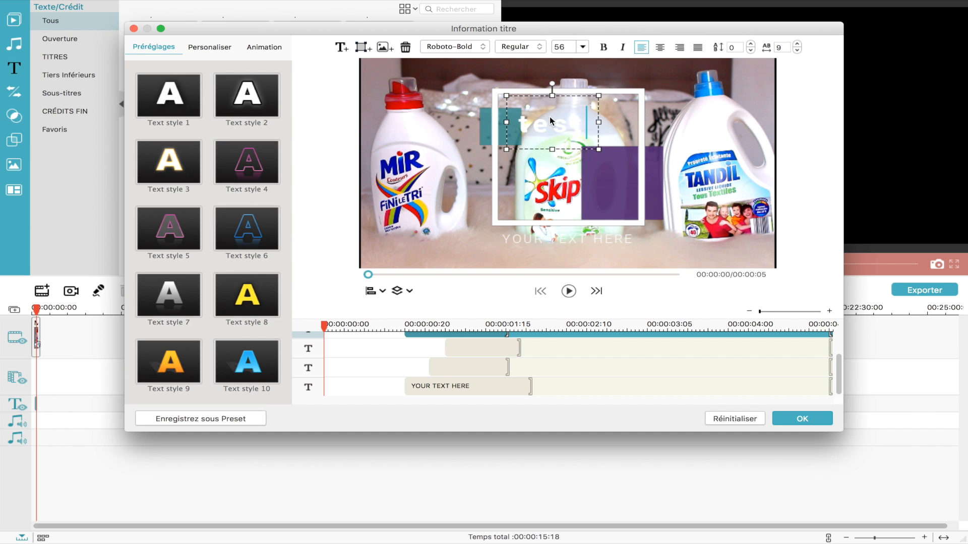
Delete the "YOUR TEXT HERE" subtitle text below the title's white frame
{"action": "left_click", "coordinate": [602, 238]}
{"action": "left_click_drag", "start_coordinate": [634, 239], "coordinate": [509, 239]}
{"action": "key", "text": "BackSpace"}
{"action": "key", "text": "BackSpace"}
{"action": "left_click", "coordinate": [571, 168]}
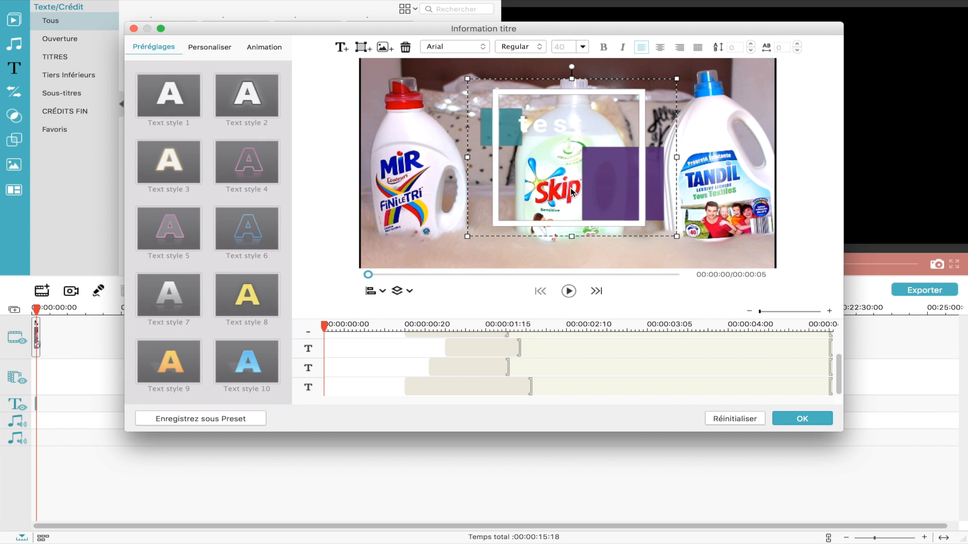
Add a second line reading "lessive" below "test" in the title's headline
{"action": "left_click", "coordinate": [570, 129]}
{"action": "left_click", "coordinate": [595, 127]}
{"action": "key", "text": "Return"}
{"action": "type", "text": "lessu"}
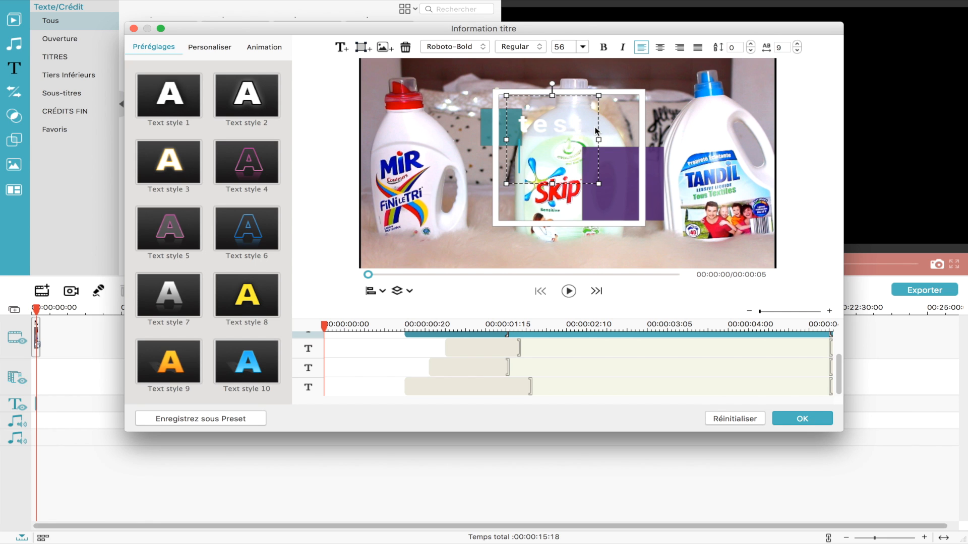
{"action": "key", "text": "BackSpace"}
{"action": "type", "text": "ive"}
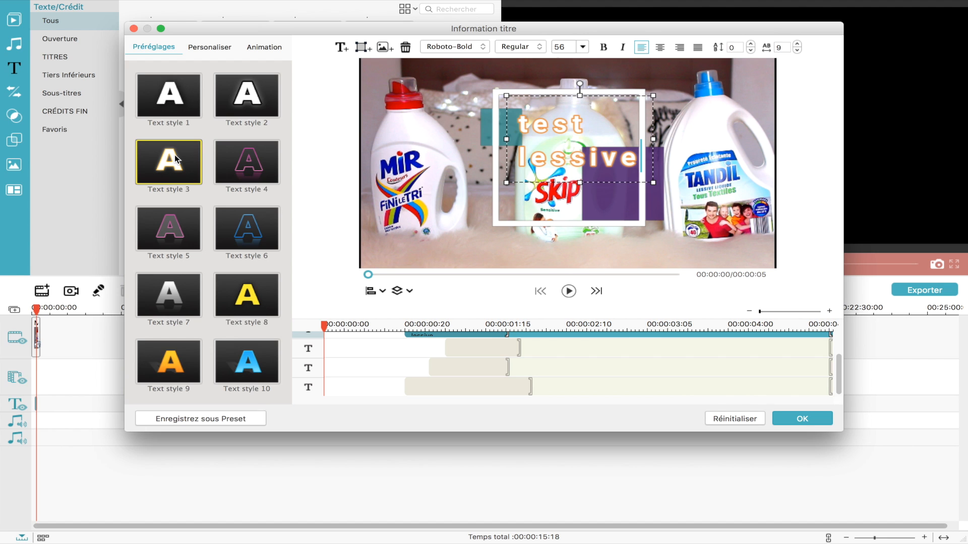
Try the Text style 2, Text style 8 and Text style 7 presets on the headline
{"action": "left_click", "coordinate": [257, 99]}
{"action": "left_click", "coordinate": [252, 287]}
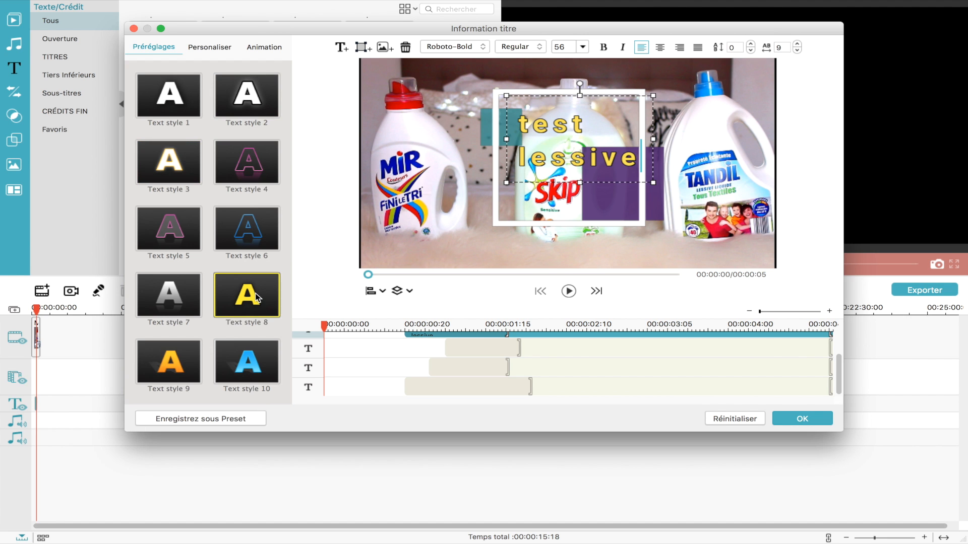
{"action": "left_click", "coordinate": [171, 297]}
Select both headline lines in the customisation settings and set their font to Sugarpunch Demo
{"action": "left_click", "coordinate": [212, 48]}
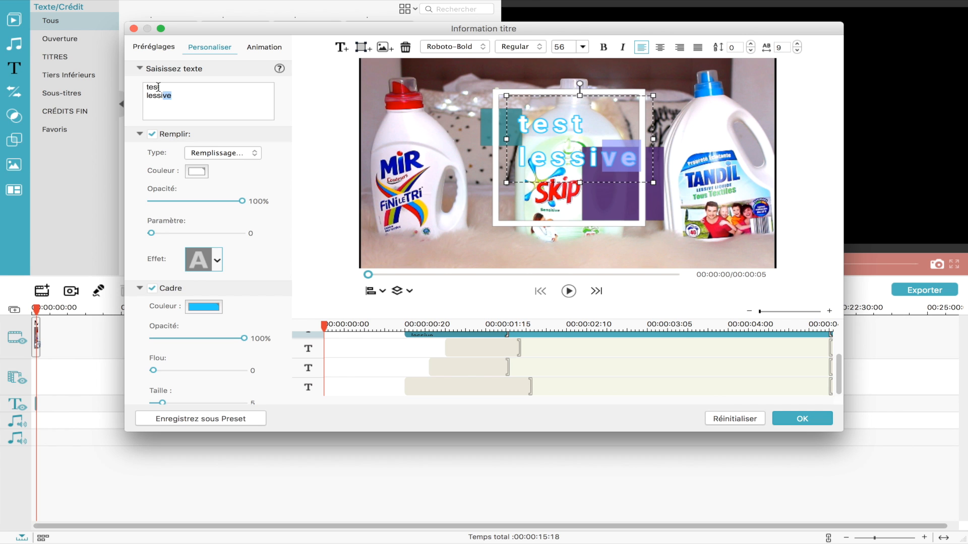
{"action": "left_click_drag", "start_coordinate": [187, 99], "coordinate": [144, 82]}
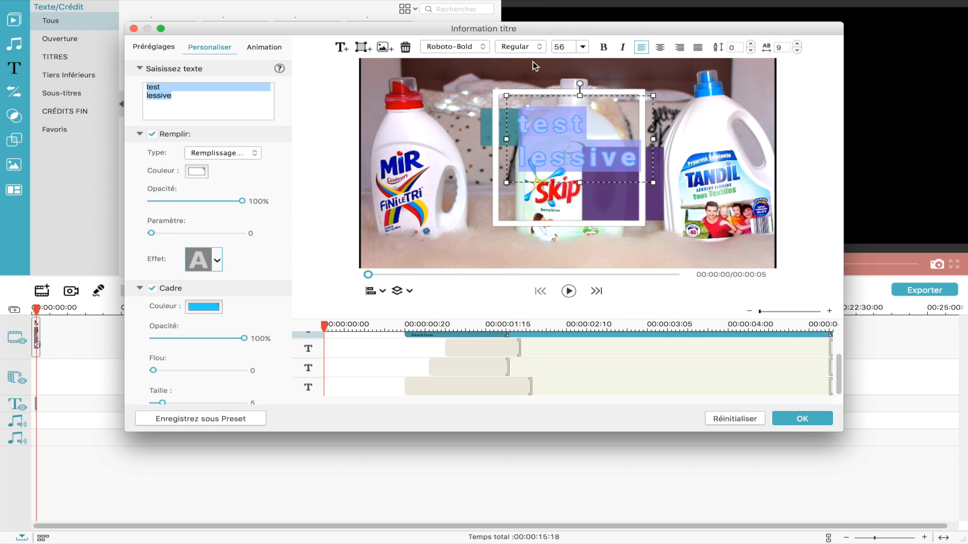
{"action": "left_click", "coordinate": [479, 45]}
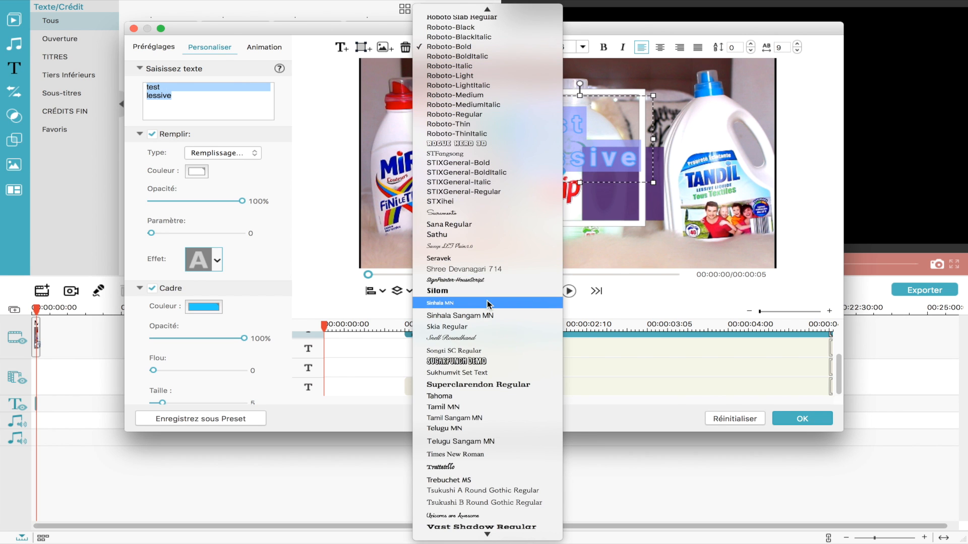
{"action": "left_click", "coordinate": [483, 361]}
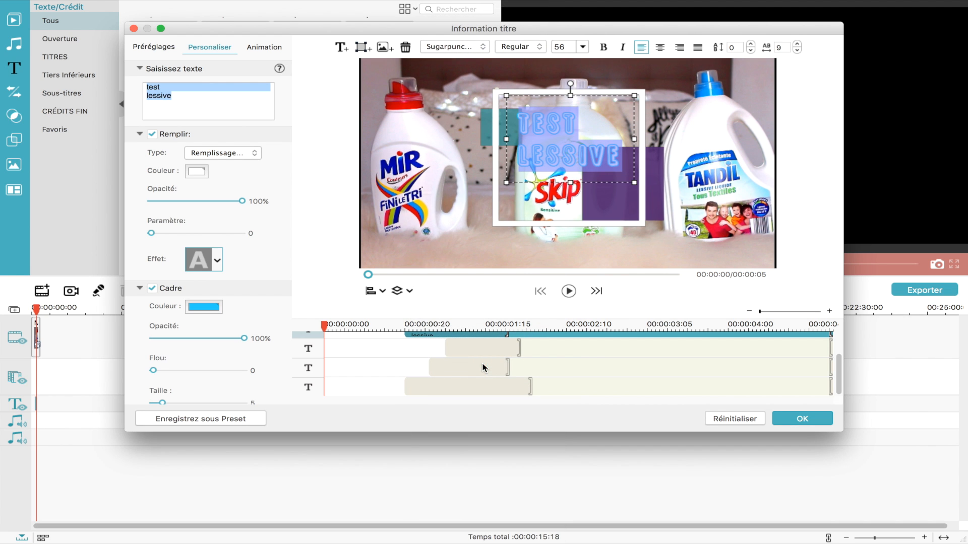
Change the headline's outline colour to pink and deselect the text box
{"action": "left_click", "coordinate": [215, 307]}
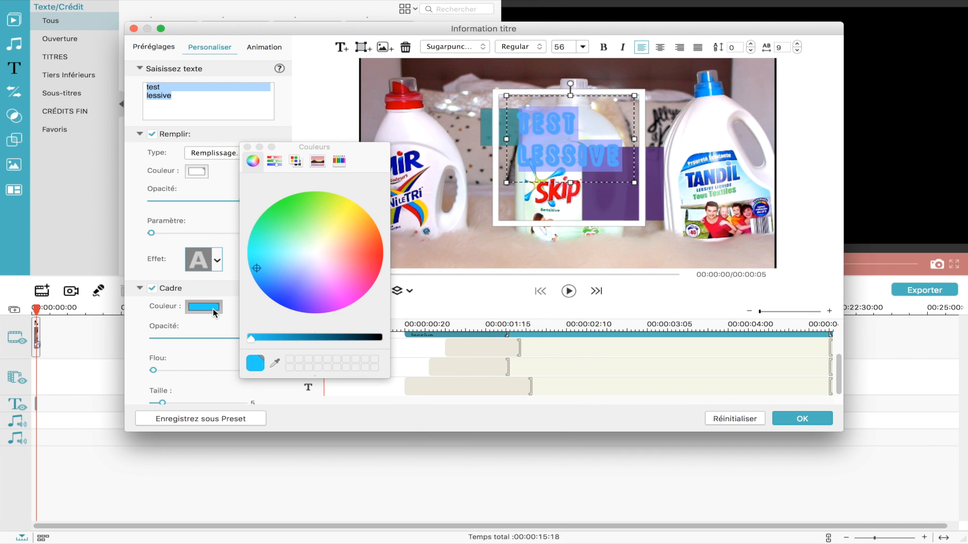
{"action": "left_click", "coordinate": [342, 304]}
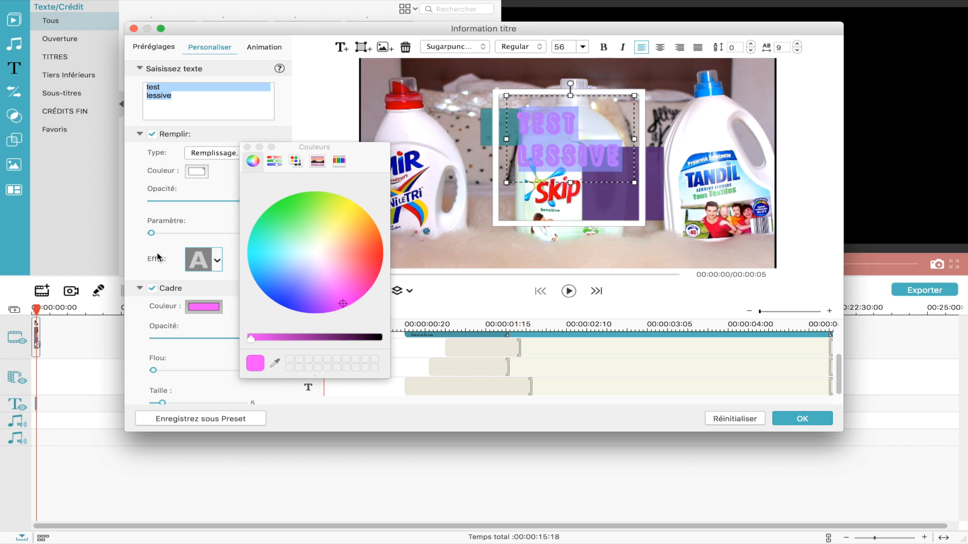
{"action": "left_click", "coordinate": [247, 146]}
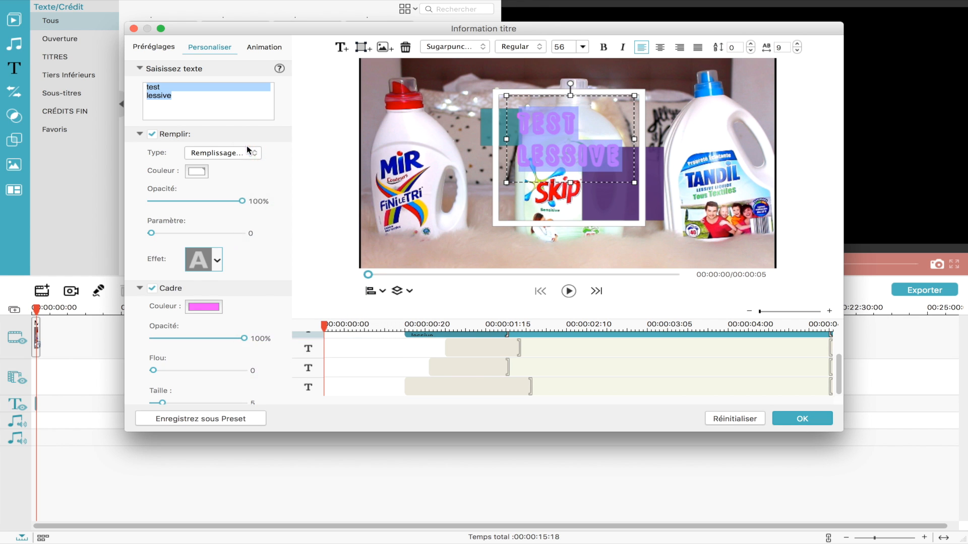
{"action": "left_click", "coordinate": [412, 177]}
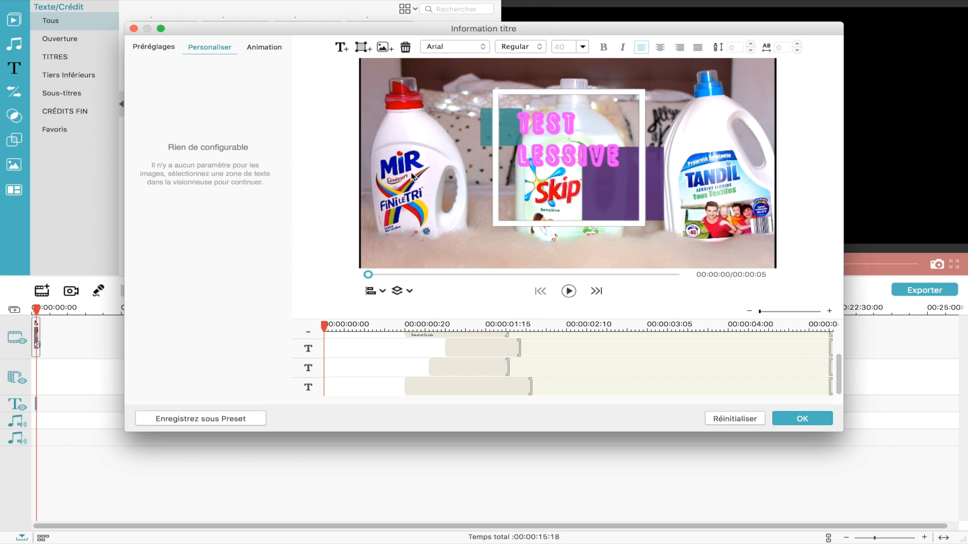
Tilt the headline slightly counter-clockwise, enlarge and reposition it over the middle bottle, and play the title preview
{"action": "left_click", "coordinate": [563, 108]}
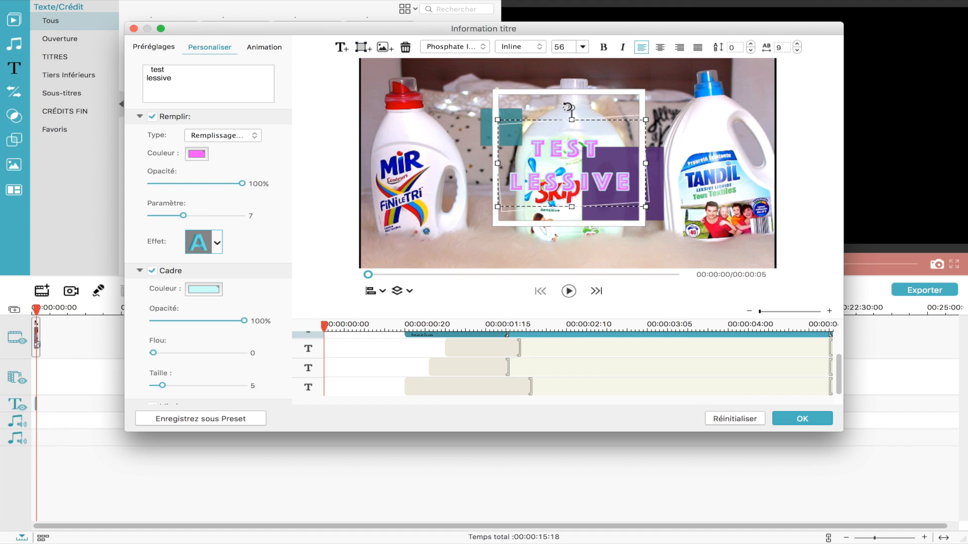
{"action": "left_click_drag", "start_coordinate": [564, 107], "coordinate": [563, 108]}
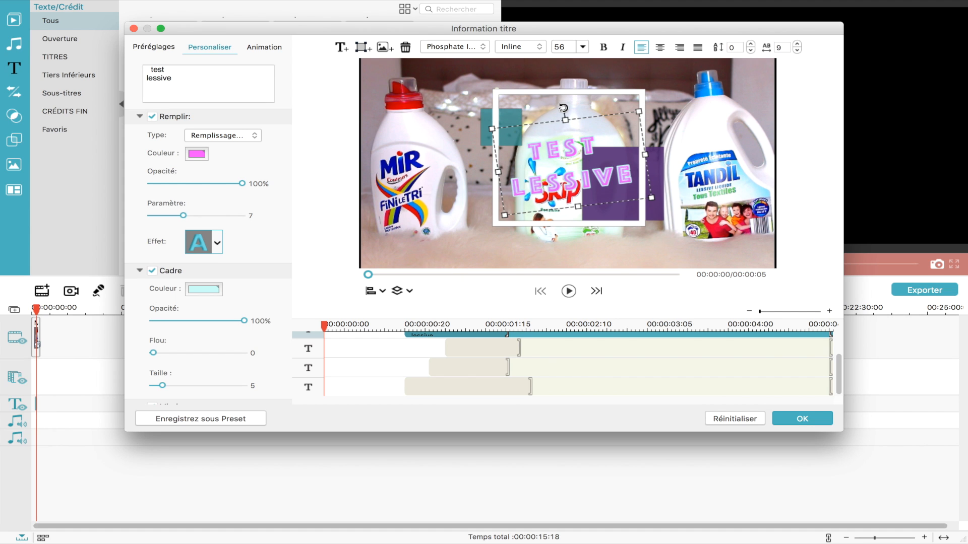
{"action": "left_click_drag", "start_coordinate": [489, 126], "coordinate": [456, 114]}
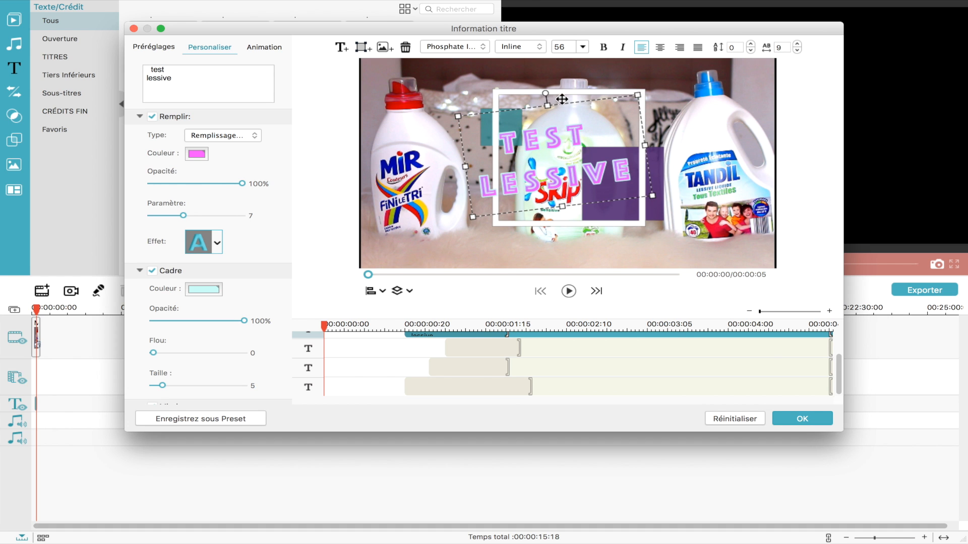
{"action": "left_click_drag", "start_coordinate": [562, 103], "coordinate": [576, 98]}
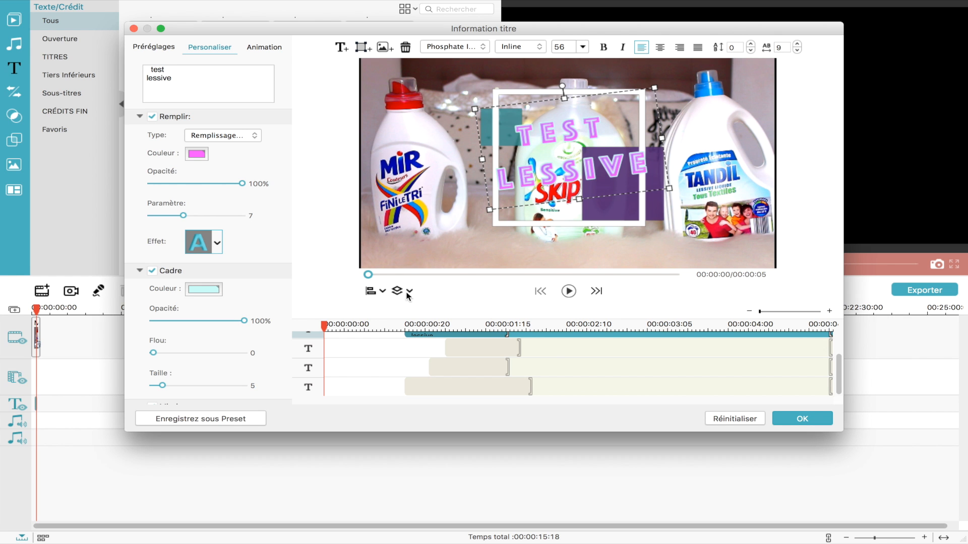
{"action": "left_click", "coordinate": [568, 292]}
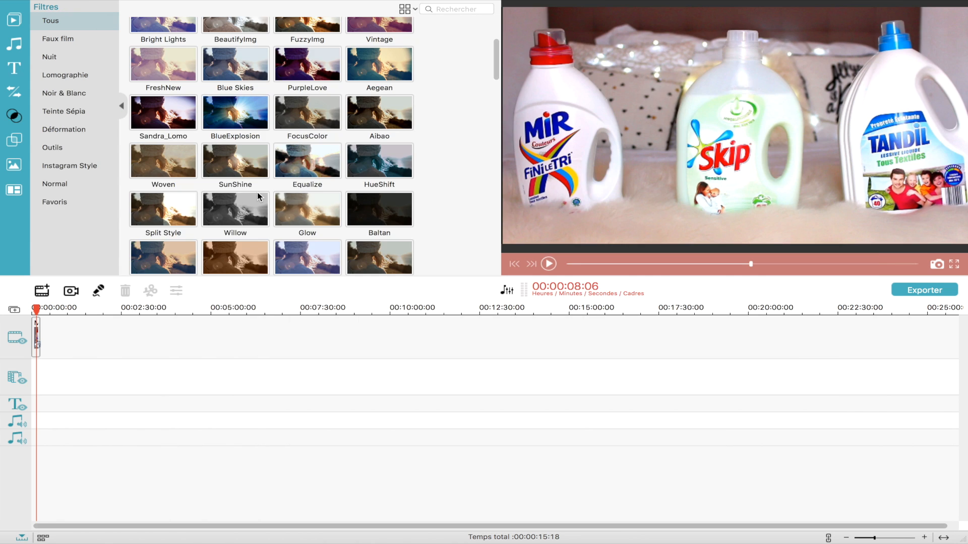
Preview the FuzzyImg, Vintage and FourSeason filters from the filter library
{"action": "scroll", "coordinate": [258, 196], "scroll_direction": "up", "scroll_amount": 4}
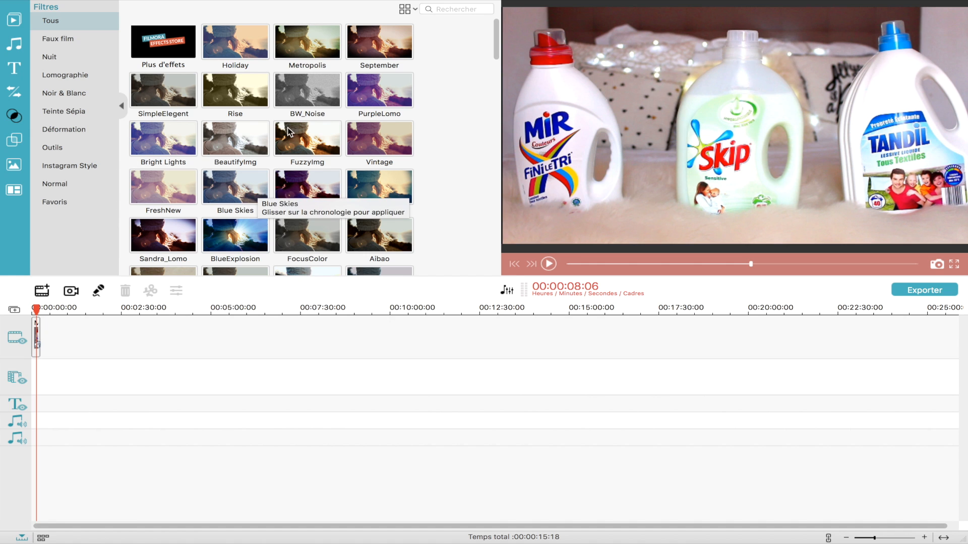
{"action": "left_click", "coordinate": [296, 141]}
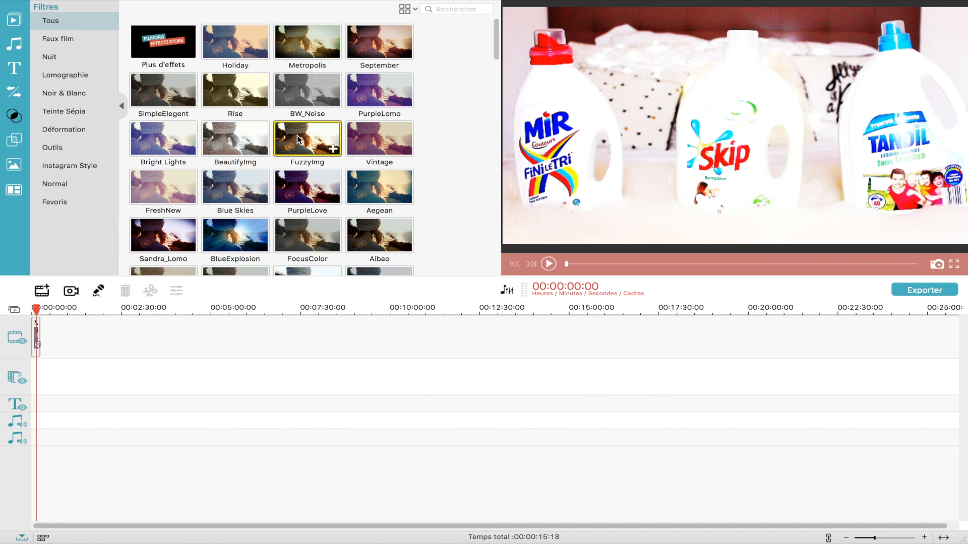
{"action": "left_click", "coordinate": [373, 145]}
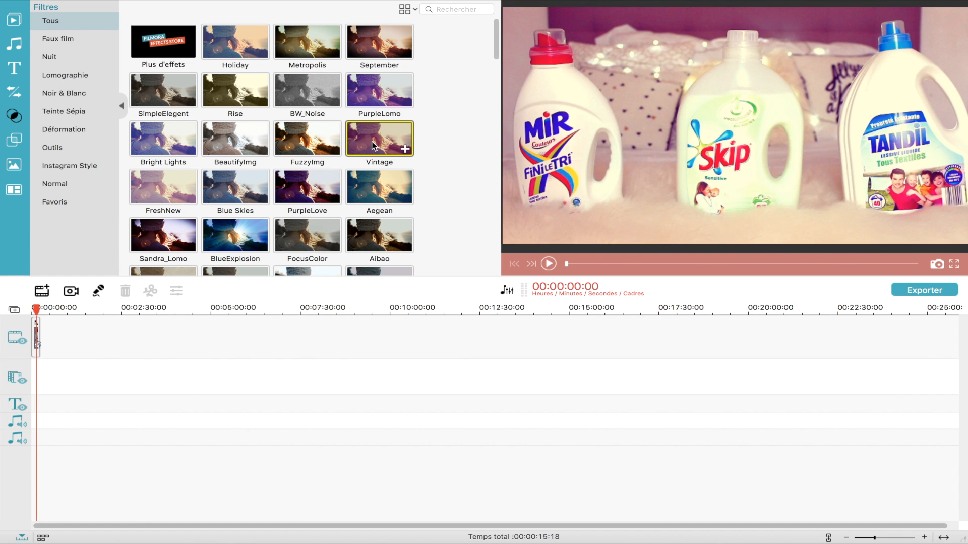
{"action": "scroll", "coordinate": [373, 145], "scroll_direction": "down", "scroll_amount": 5}
{"action": "left_click", "coordinate": [229, 151]}
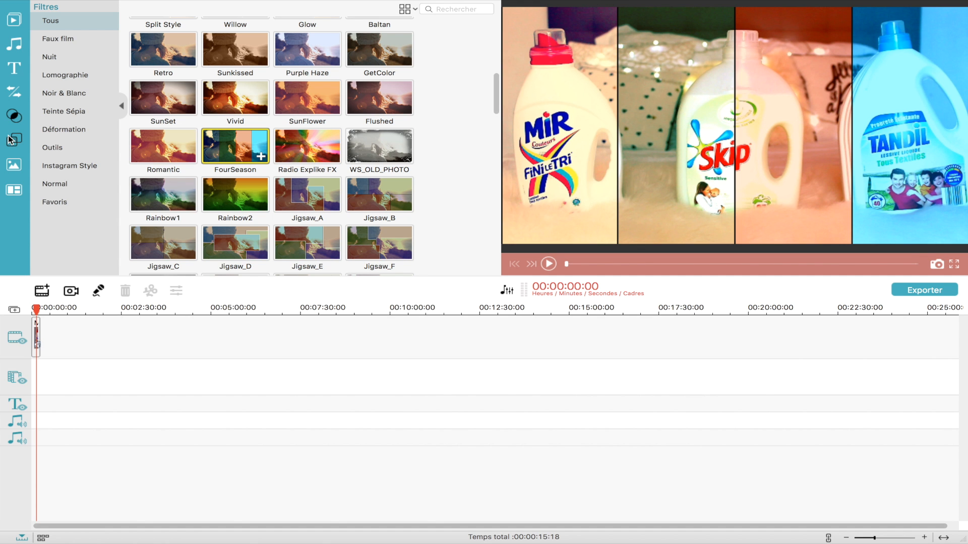
Browse the overlay library and preview the Glitch Pixels overlay
{"action": "left_click", "coordinate": [10, 139]}
{"action": "left_click", "coordinate": [221, 151]}
{"action": "scroll", "coordinate": [233, 196], "scroll_direction": "down", "scroll_amount": 3}
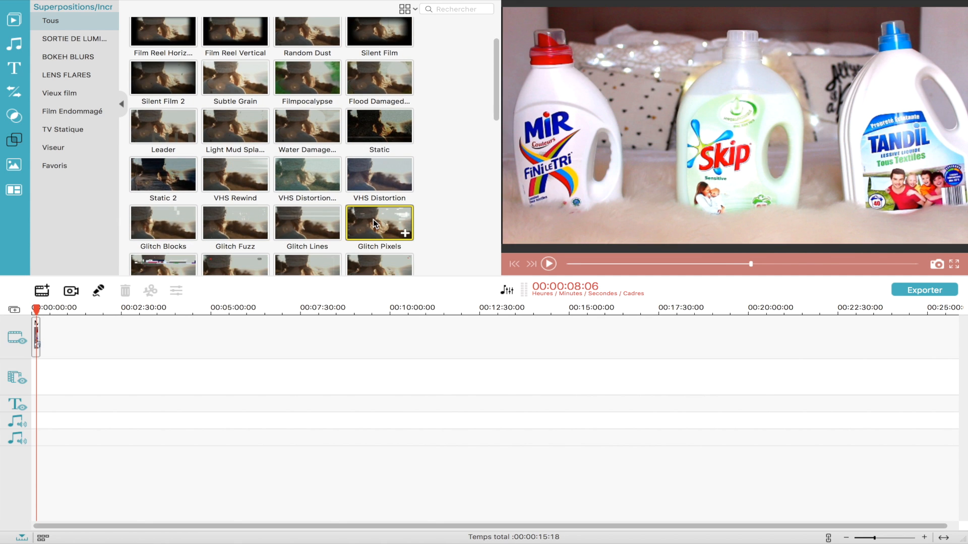
{"action": "left_click", "coordinate": [374, 223]}
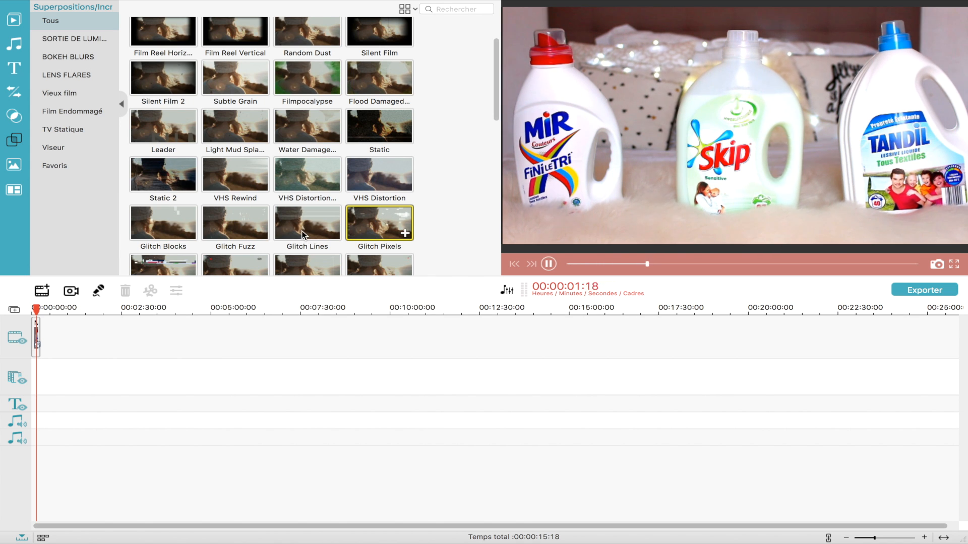
Preview the Silent Film 2 overlay from the Vieux film category and the Static overlay from TV Statique
{"action": "left_click", "coordinate": [372, 101]}
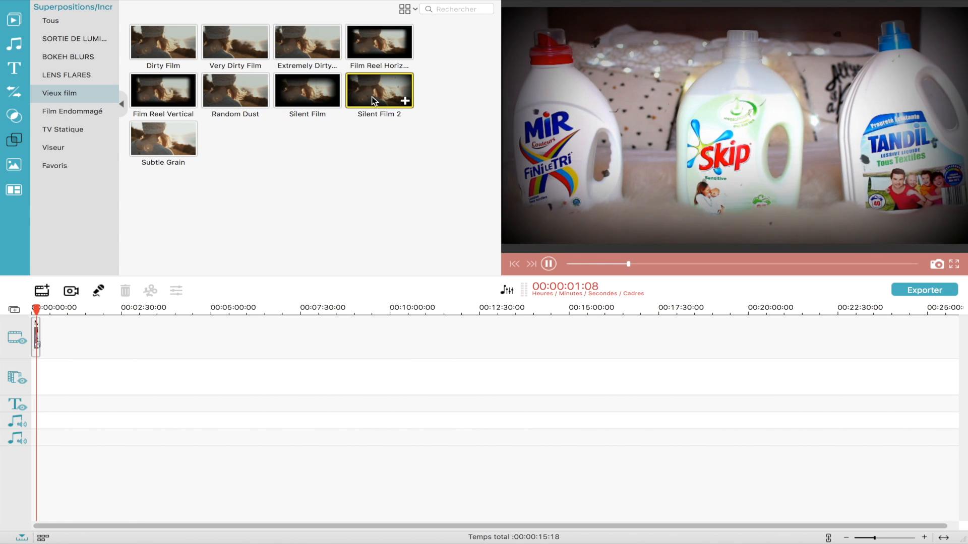
{"action": "left_click", "coordinate": [60, 129]}
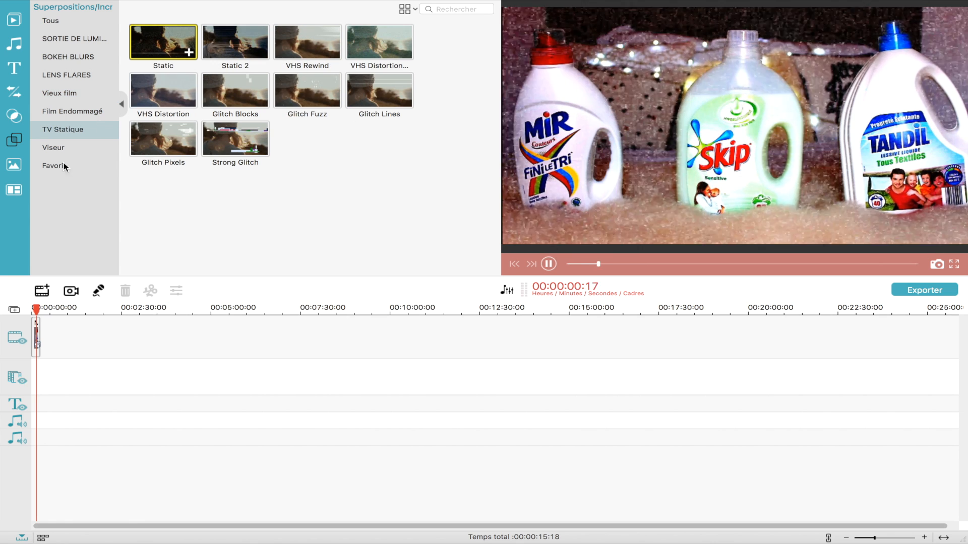
Browse the element library, place a hand-drawn element at the start of the overlay track, and play it
{"action": "left_click", "coordinate": [14, 165]}
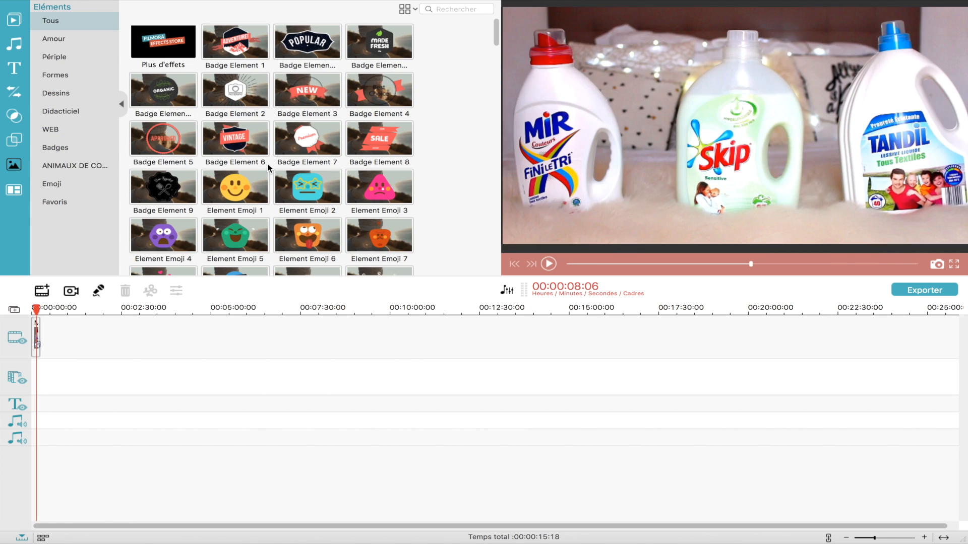
{"action": "scroll", "coordinate": [259, 162], "scroll_direction": "down", "scroll_amount": 5}
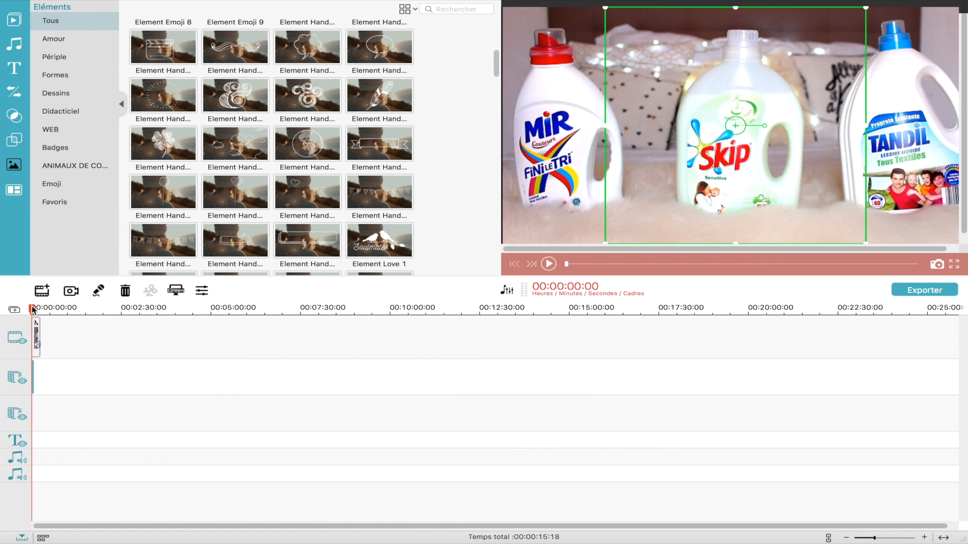
{"action": "left_click", "coordinate": [549, 264]}
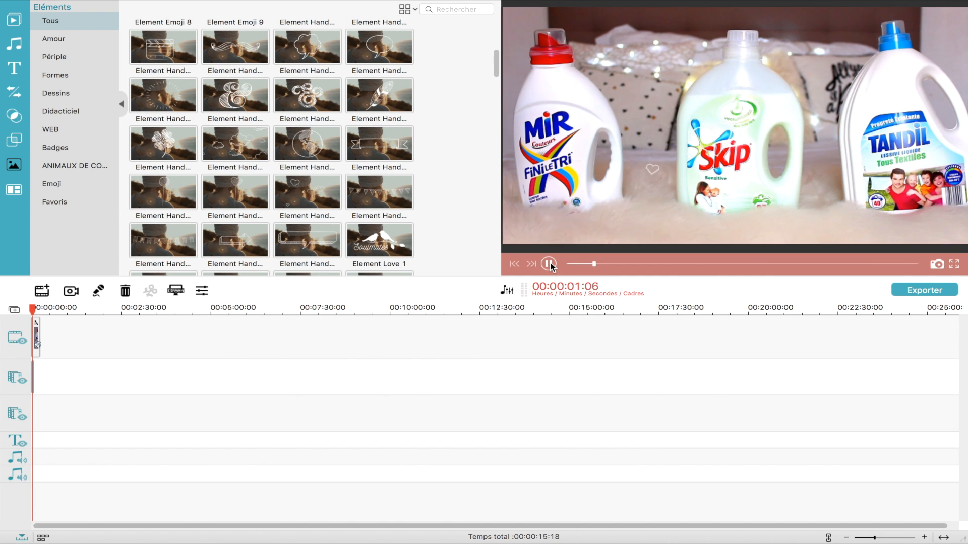
{"action": "left_click", "coordinate": [548, 263]}
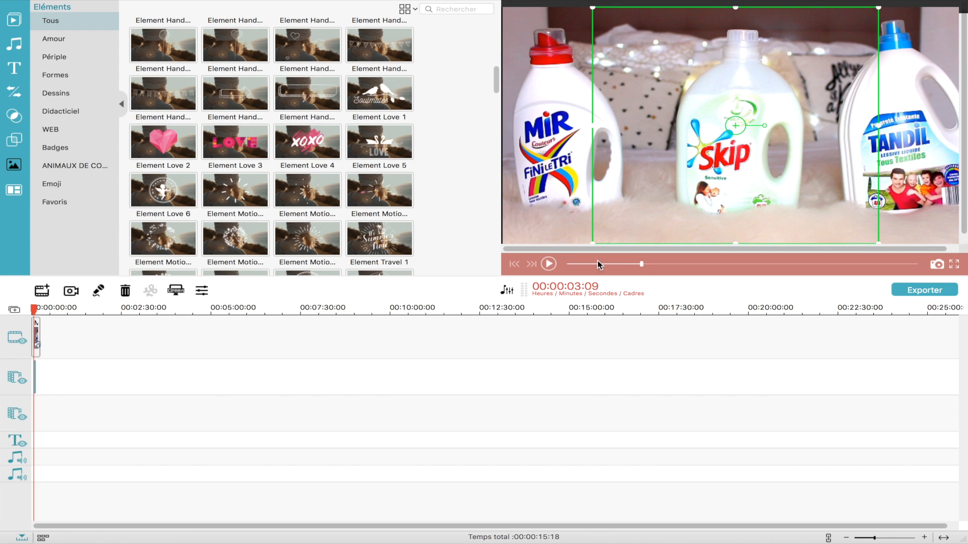
Play the XOXO element over the video, shrink it, and move it above the gap between the red-capped and middle bottles
{"action": "left_click", "coordinate": [552, 265]}
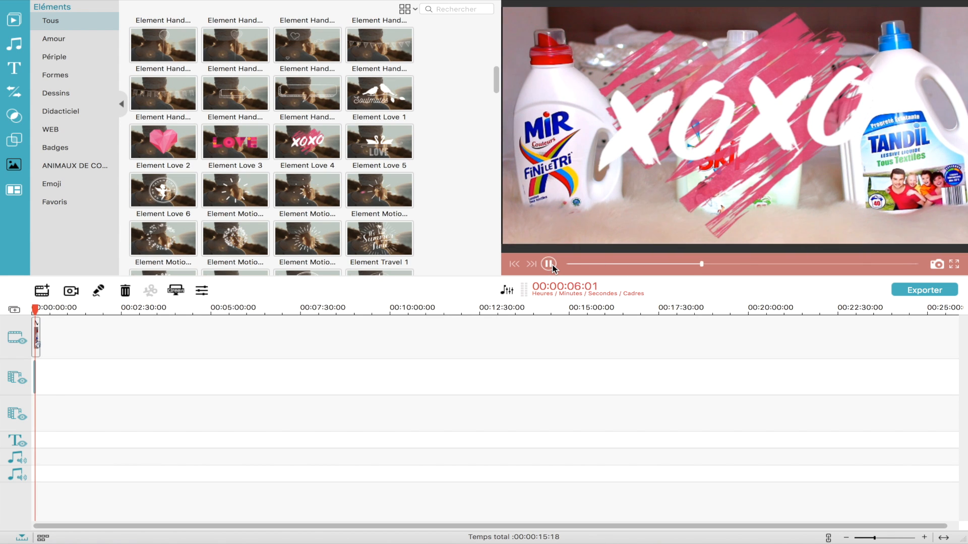
{"action": "left_click", "coordinate": [548, 264]}
{"action": "left_click_drag", "start_coordinate": [593, 7], "coordinate": [832, 201]}
{"action": "left_click_drag", "start_coordinate": [883, 226], "coordinate": [668, 44]}
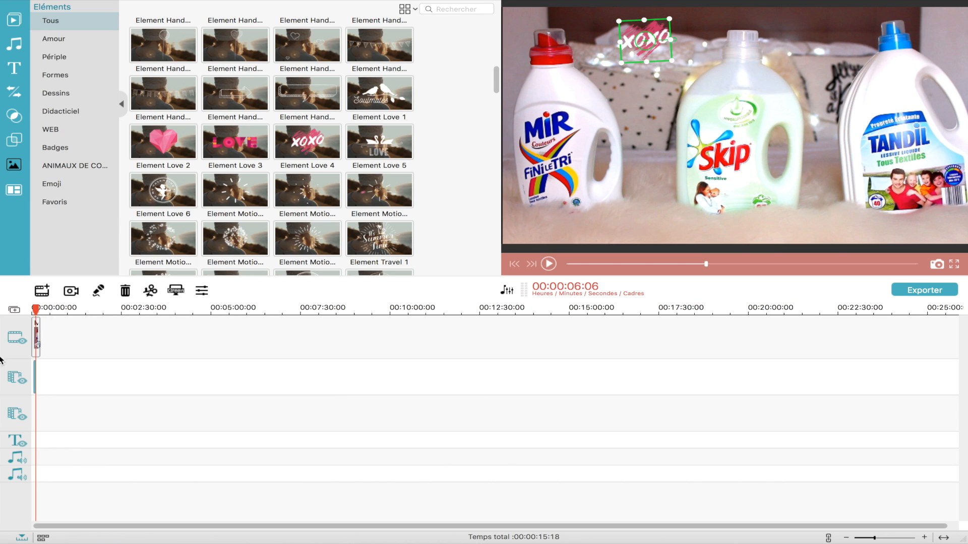
Apply a Clockwise rotate motion to the XOXO element and play its preview
{"action": "double_click", "coordinate": [33, 372]}
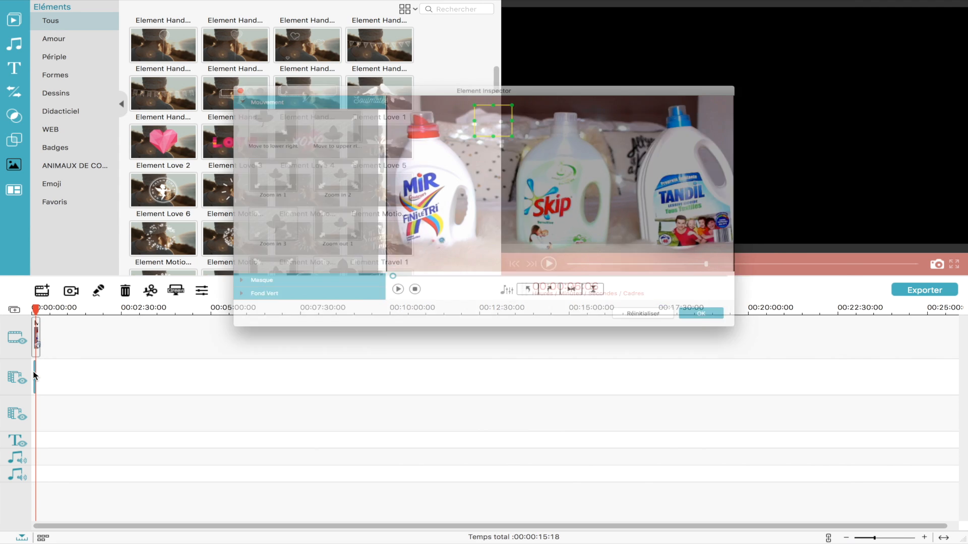
{"action": "scroll", "coordinate": [272, 219], "scroll_direction": "down", "scroll_amount": 5}
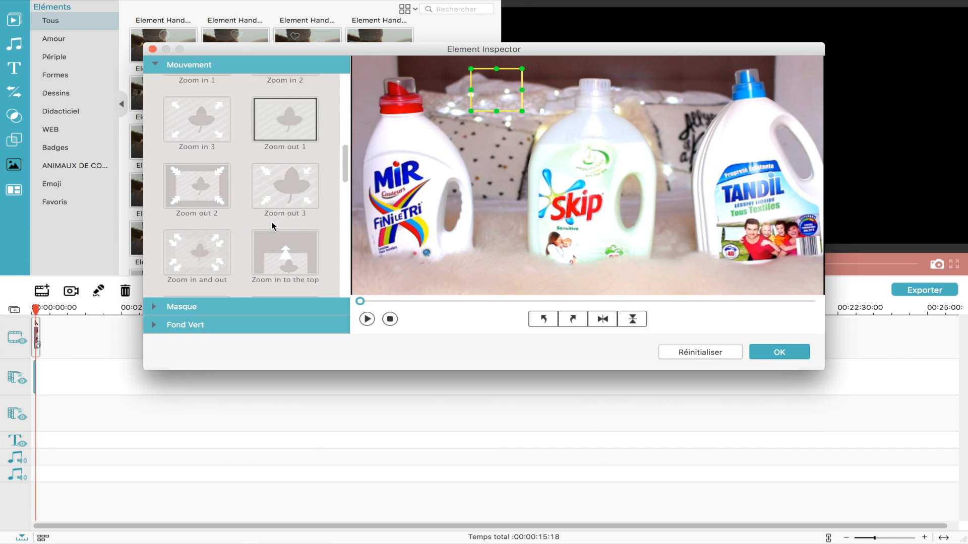
{"action": "left_click", "coordinate": [212, 149]}
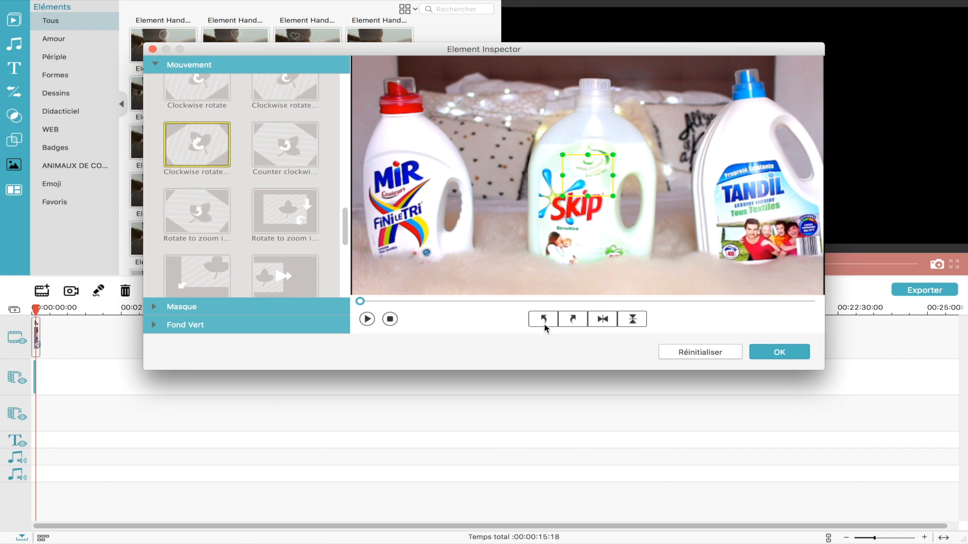
{"action": "left_click", "coordinate": [367, 319]}
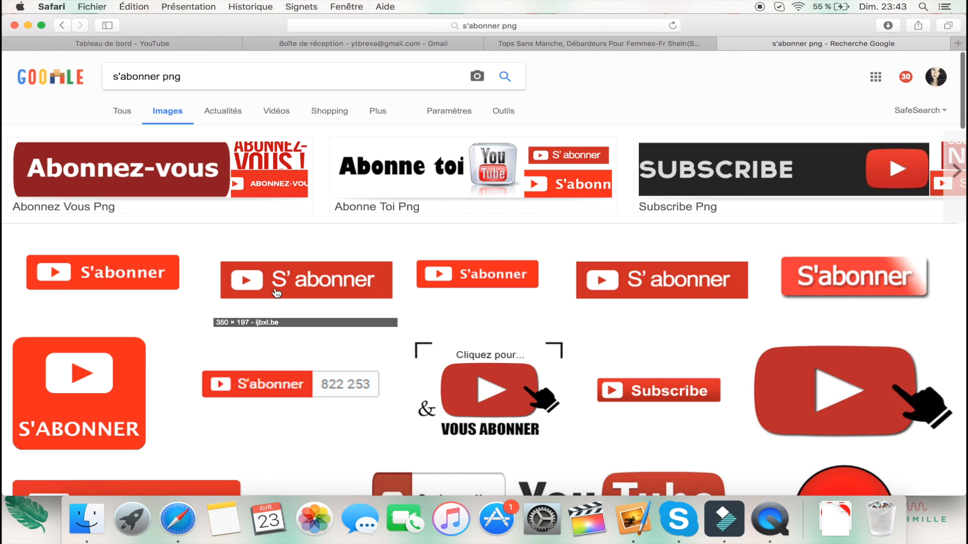
Save a red S'abonner button image from the web image results and import sabonner-1 into Filmora's media library
{"action": "right_click", "coordinate": [277, 262]}
{"action": "left_click", "coordinate": [365, 400]}
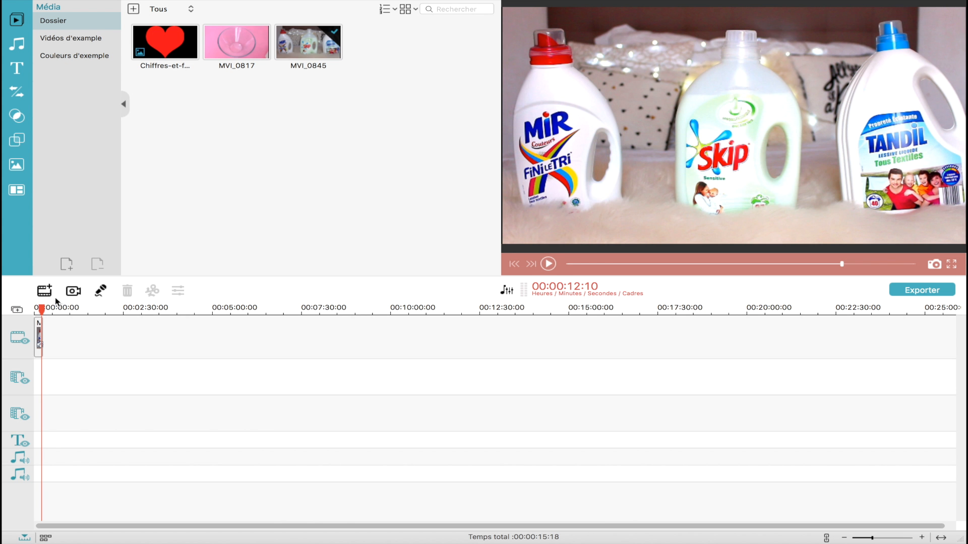
{"action": "left_click", "coordinate": [697, 255]}
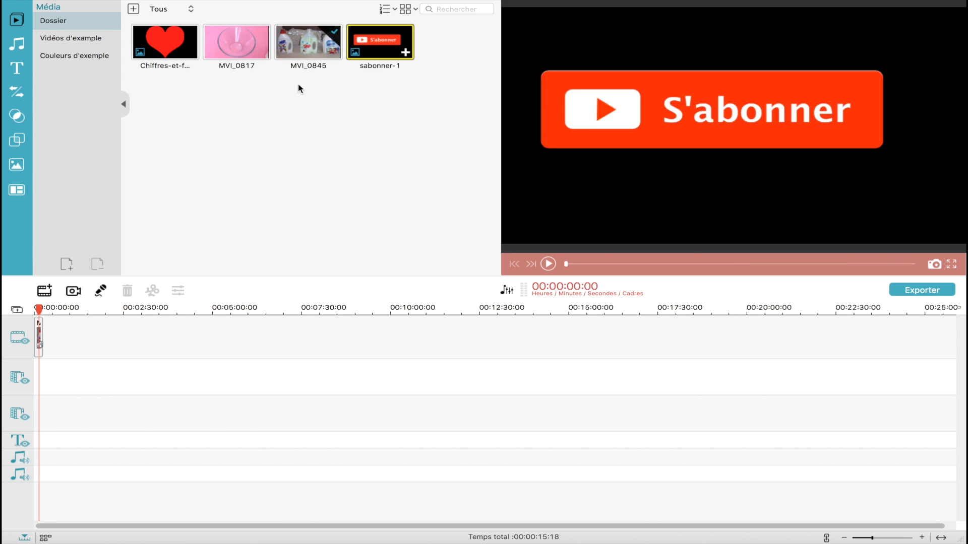
Place the sabonner-1 image at the start of the overlay track, shrink it, and position it in the video's lower-left corner
{"action": "left_click_drag", "start_coordinate": [39, 383], "coordinate": [39, 382]}
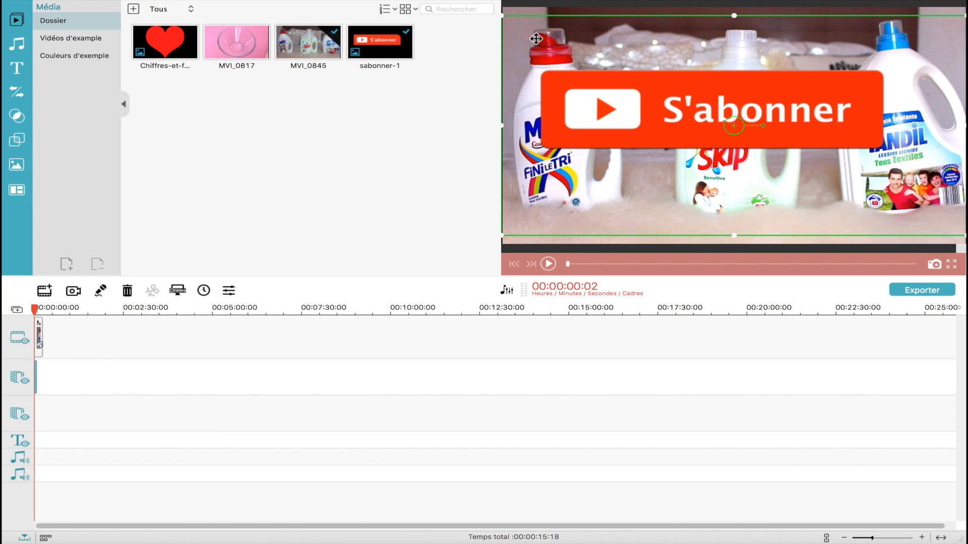
{"action": "left_click_drag", "start_coordinate": [504, 15], "coordinate": [809, 160]}
{"action": "left_click_drag", "start_coordinate": [891, 202], "coordinate": [578, 231]}
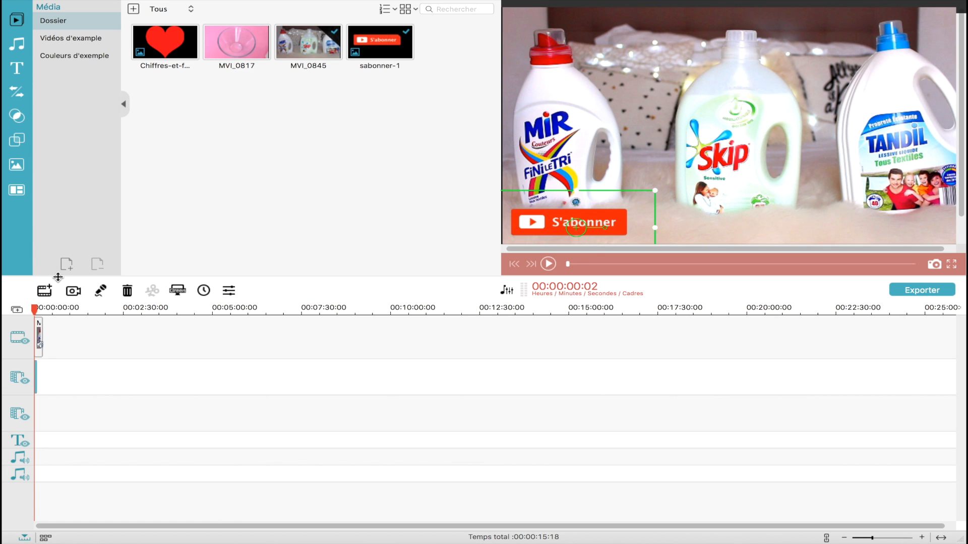
Apply the Move to left motion to the S'abonner image, confirm it, and play the result over the video
{"action": "double_click", "coordinate": [34, 369]}
{"action": "left_click", "coordinate": [287, 173]}
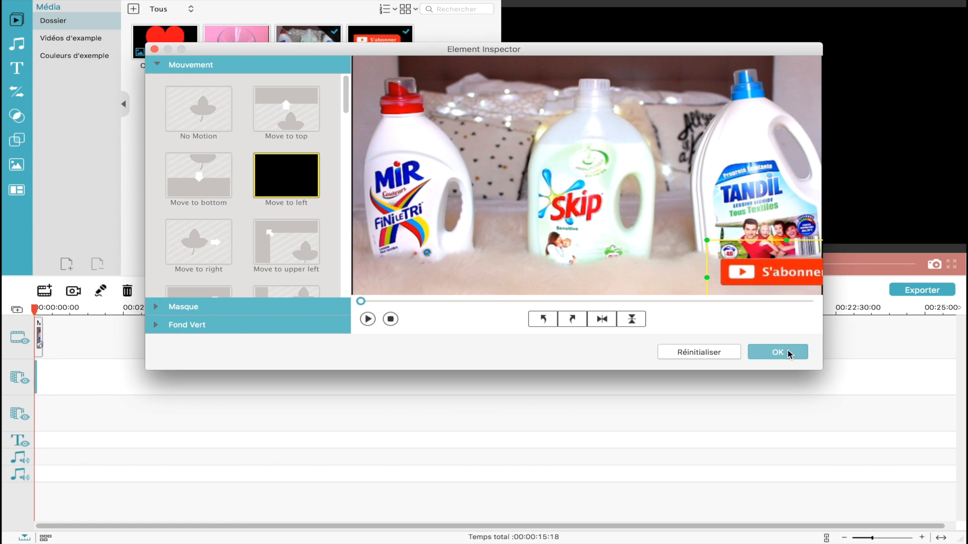
{"action": "left_click", "coordinate": [787, 350]}
{"action": "left_click", "coordinate": [549, 263]}
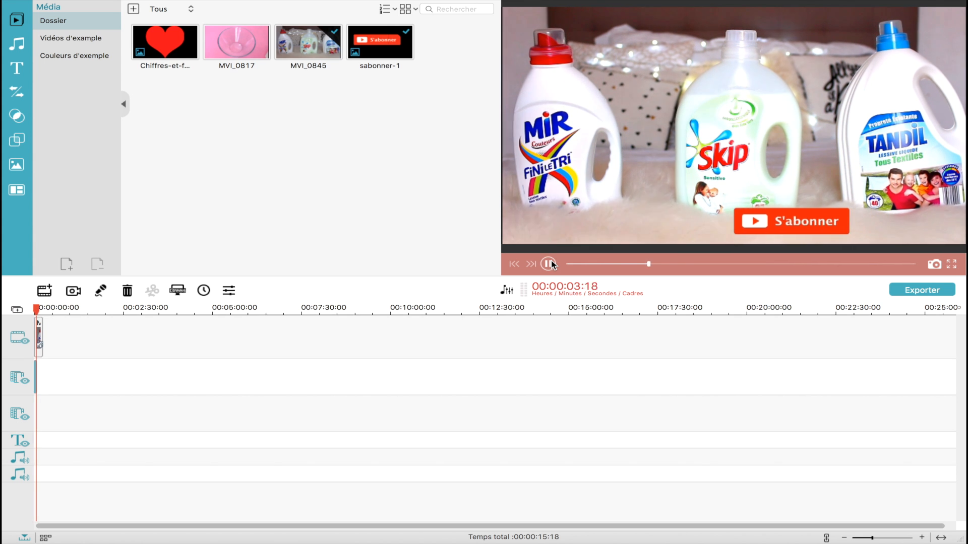
{"action": "left_click", "coordinate": [549, 265]}
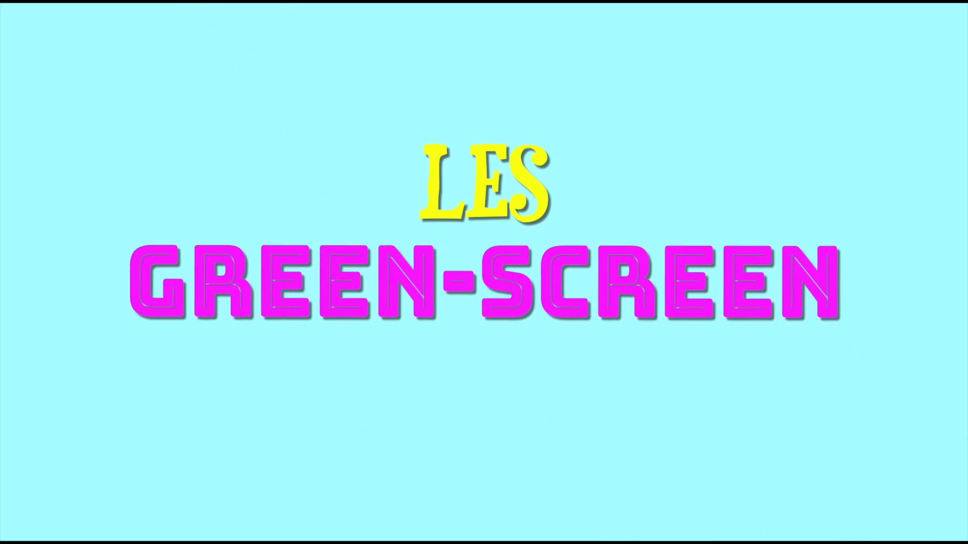
Search YouTube in Safari for green screen and look through the results
{"action": "type", "text": "gr"}
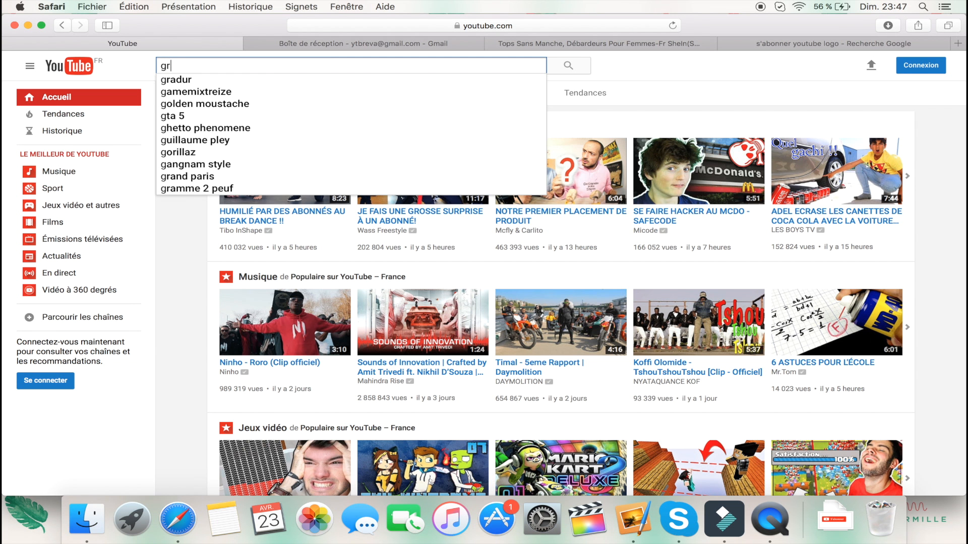
{"action": "type", "text": "een screen"}
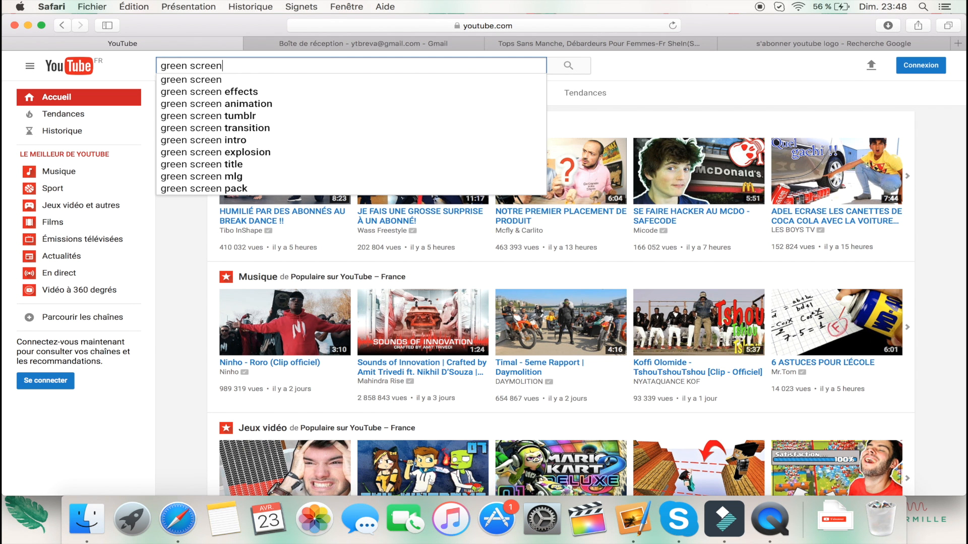
{"action": "key", "text": "Return"}
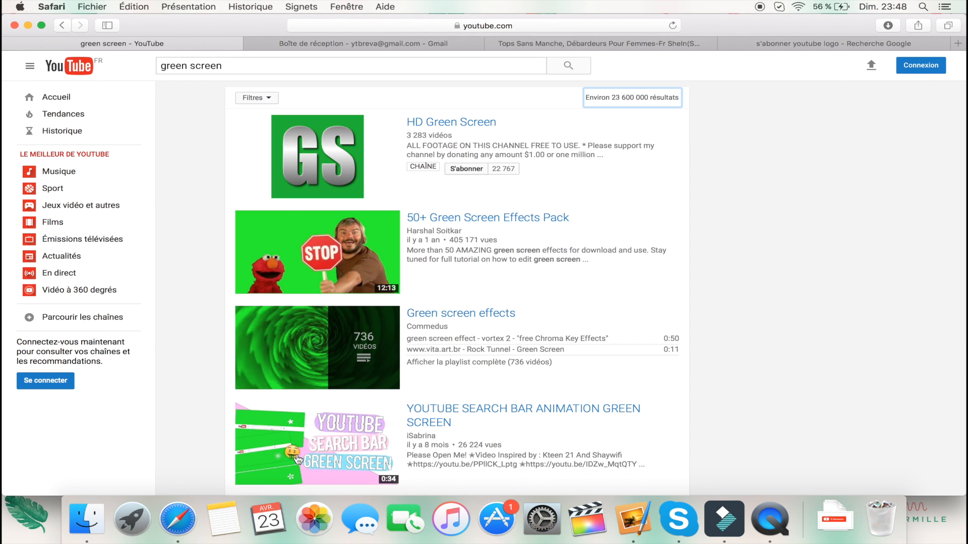
{"action": "scroll", "coordinate": [391, 372], "scroll_direction": "down", "scroll_amount": 4}
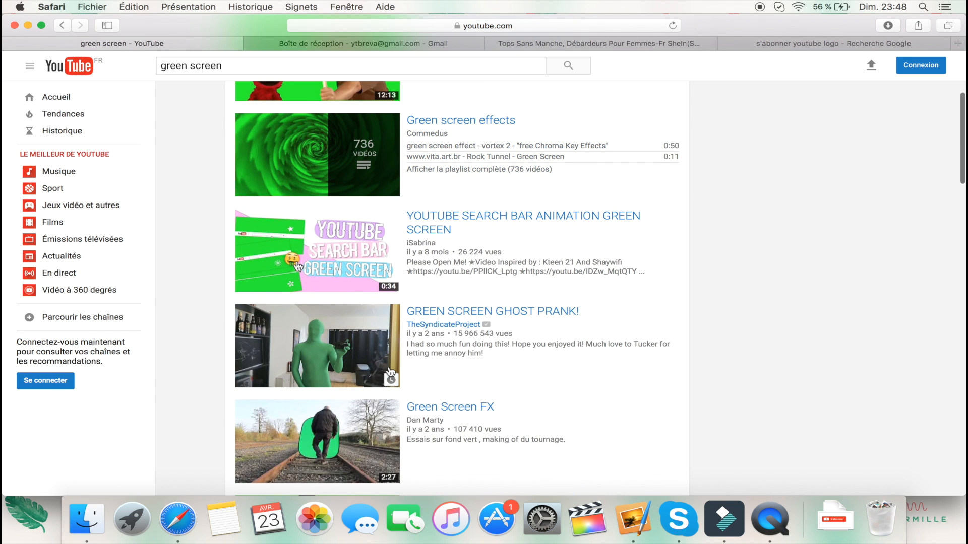
{"action": "scroll", "coordinate": [390, 372], "scroll_direction": "down", "scroll_amount": 2}
{"action": "scroll", "coordinate": [391, 372], "scroll_direction": "up", "scroll_amount": 5}
Refine the YouTube search to green screen s'abonner and open the 2 GREEN SCREEN S'ABONNER video
{"action": "left_click", "coordinate": [320, 64]}
{"action": "type", "text": "s"}
{"action": "type", "text": "a"}
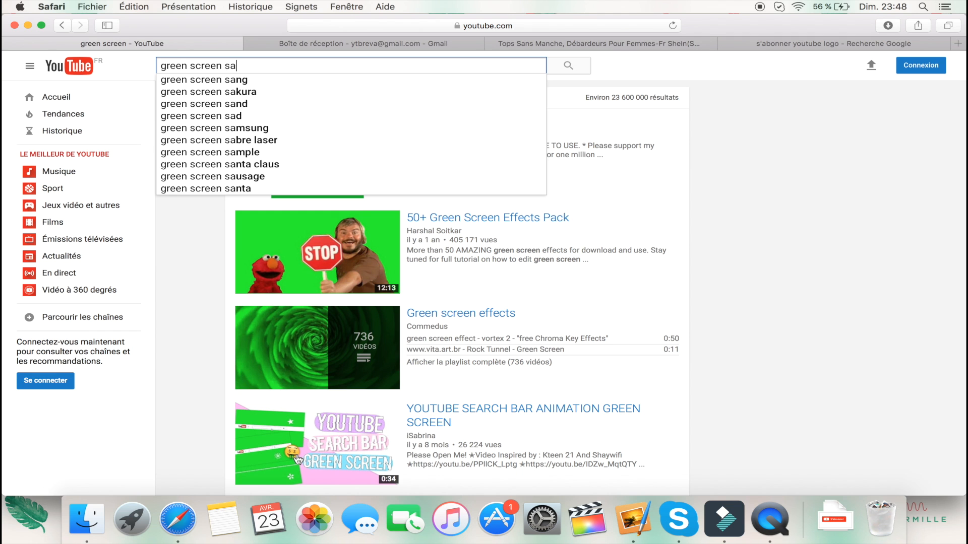
{"action": "type", "text": "bonner"}
{"action": "key", "text": "Return"}
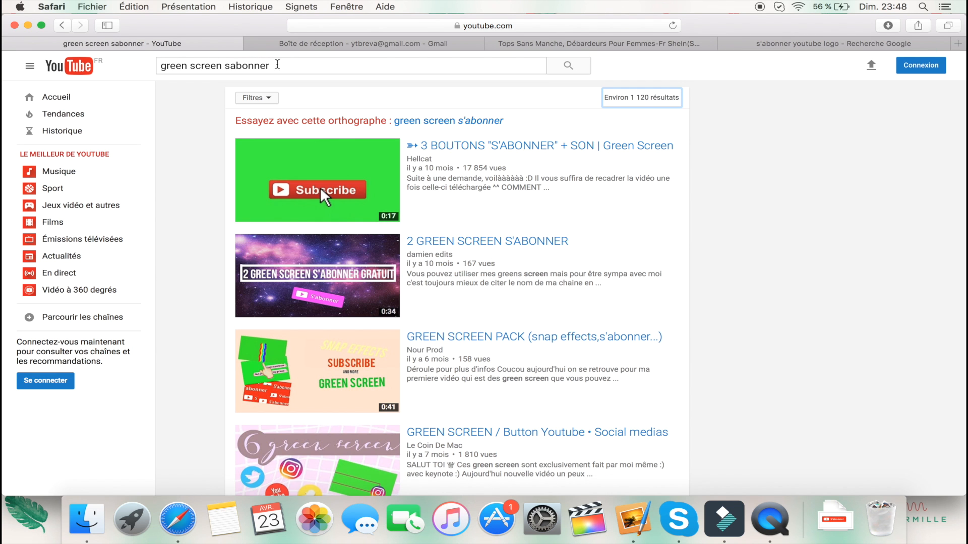
{"action": "left_click", "coordinate": [451, 123]}
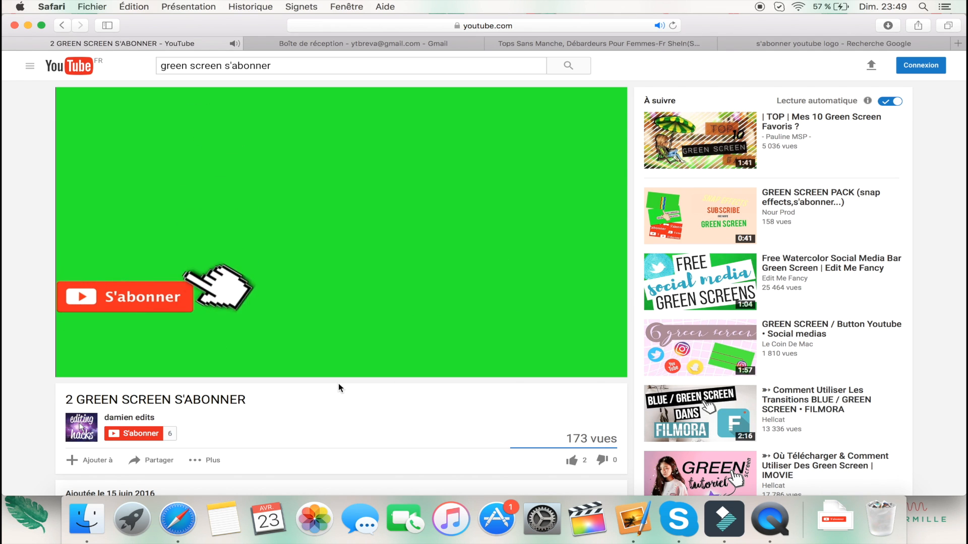
Copy the link of the 2 GREEN SCREEN S'ABONNER video
{"action": "right_click", "coordinate": [321, 259]}
{"action": "left_click", "coordinate": [375, 275]}
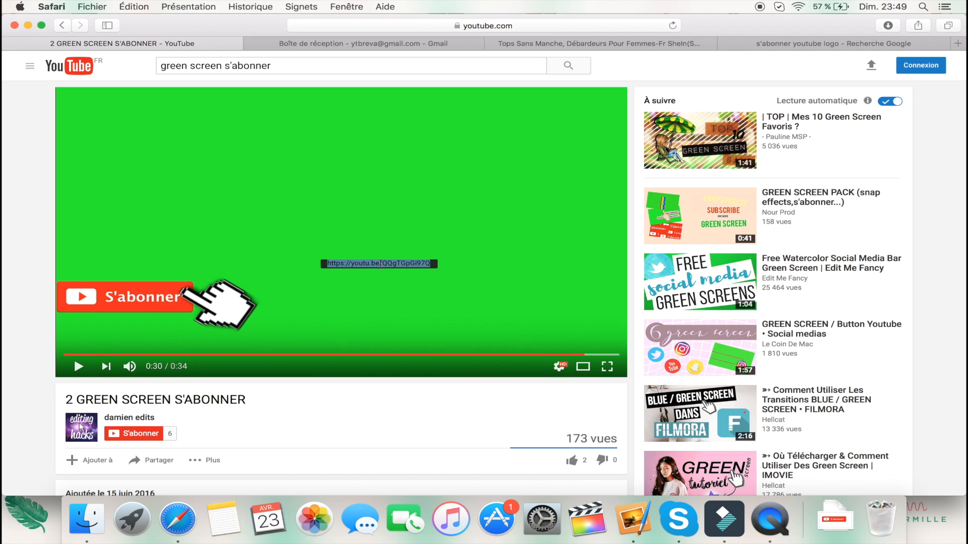
{"action": "right_click", "coordinate": [381, 264]}
{"action": "left_click", "coordinate": [430, 338]}
Search the web for convertisseur youtube mp4 in a new browser tab and open the onlinevideoconverter.com result
{"action": "left_click", "coordinate": [959, 45]}
{"action": "type", "text": "co"}
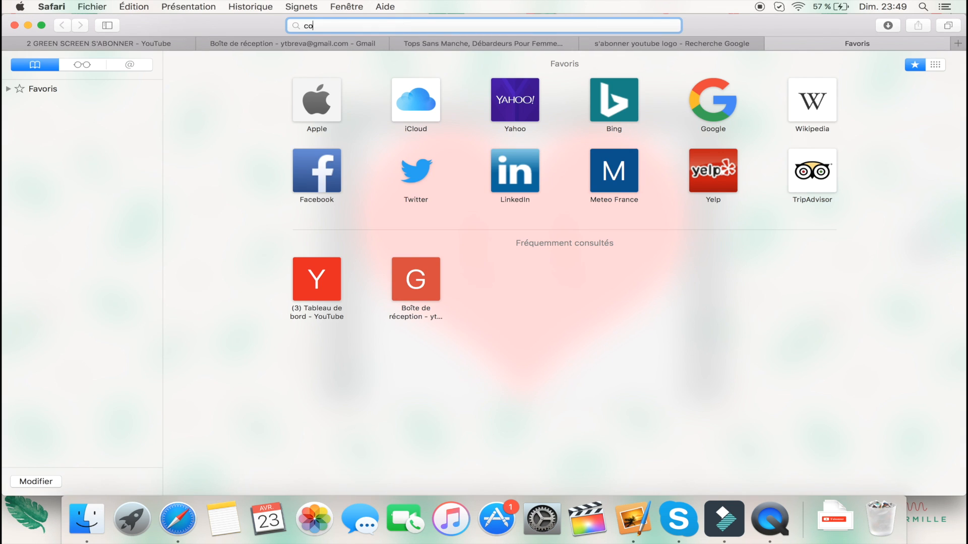
{"action": "type", "text": "nvertisseur"}
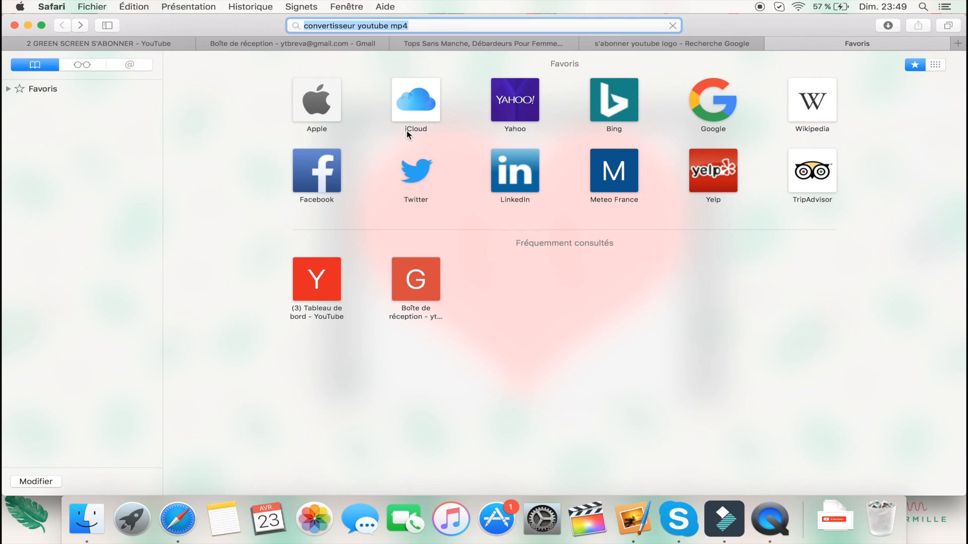
{"action": "key", "text": "Return"}
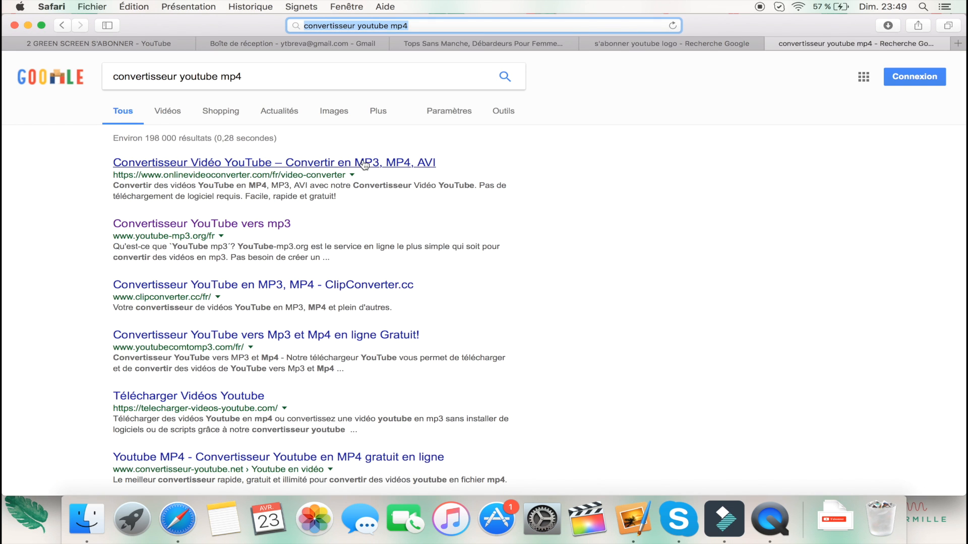
{"action": "left_click", "coordinate": [362, 162]}
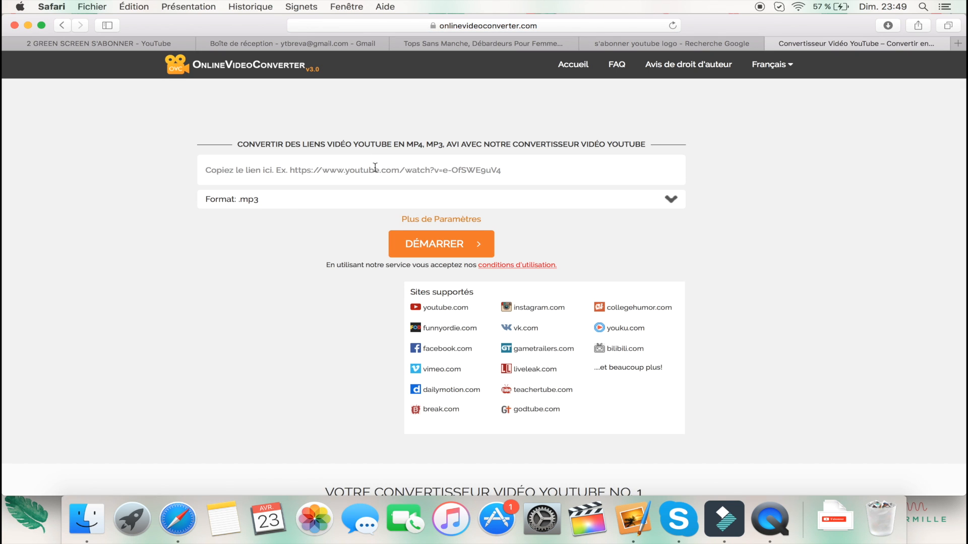
Paste the copied video link into the converter, set the format to .mp4, and start the conversion
{"action": "right_click", "coordinate": [375, 167]}
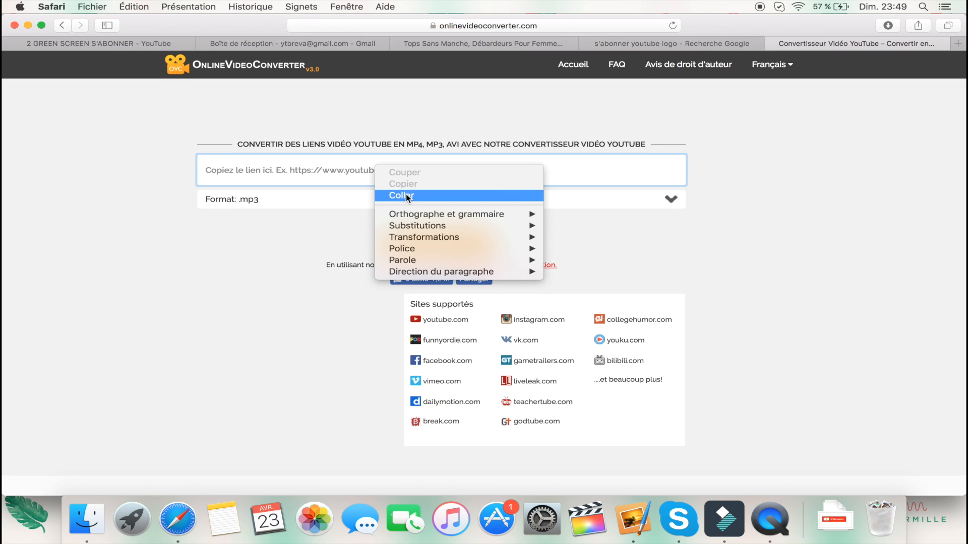
{"action": "left_click", "coordinate": [375, 197]}
{"action": "left_click", "coordinate": [335, 206]}
{"action": "left_click", "coordinate": [331, 236]}
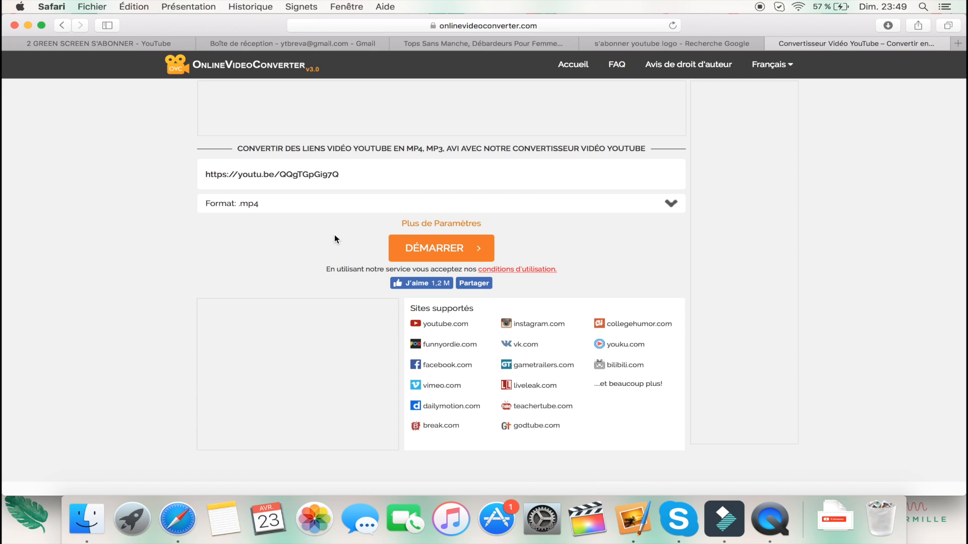
{"action": "left_click", "coordinate": [441, 248]}
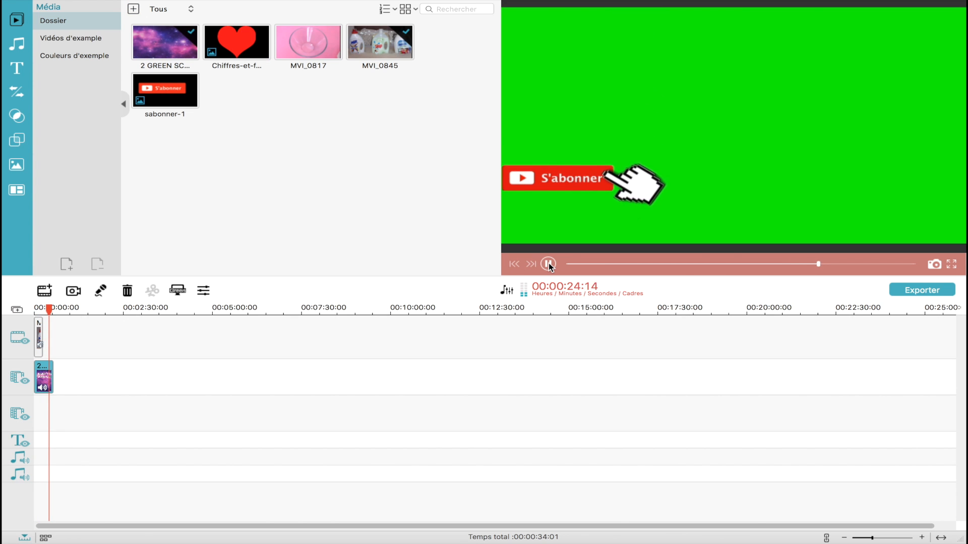
Locate the cut point in the 2 GREEN SCREEN S'ABONNER clip and split it at 00:00:19:04
{"action": "left_click", "coordinate": [548, 264]}
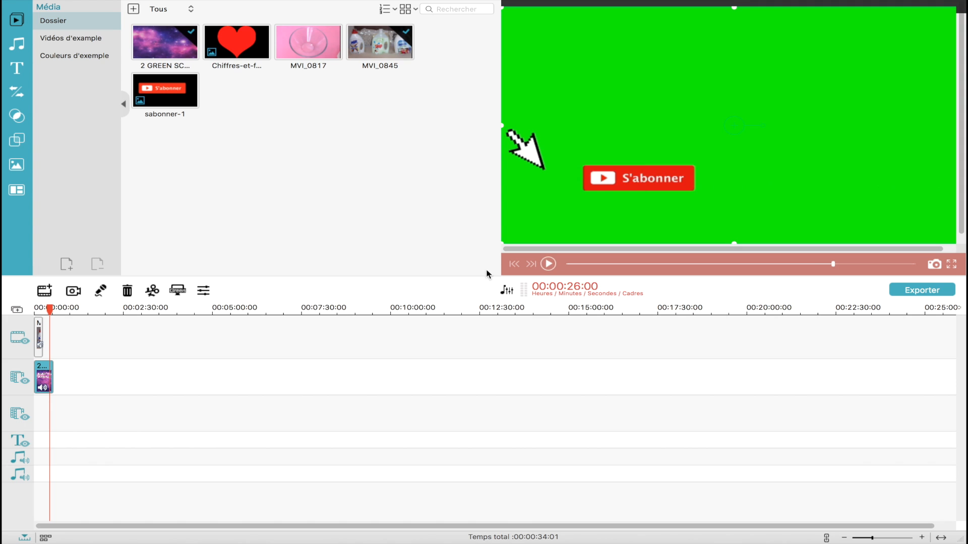
{"action": "left_click_drag", "start_coordinate": [52, 311], "coordinate": [48, 310]}
{"action": "left_click_drag", "start_coordinate": [47, 309], "coordinate": [45, 309]}
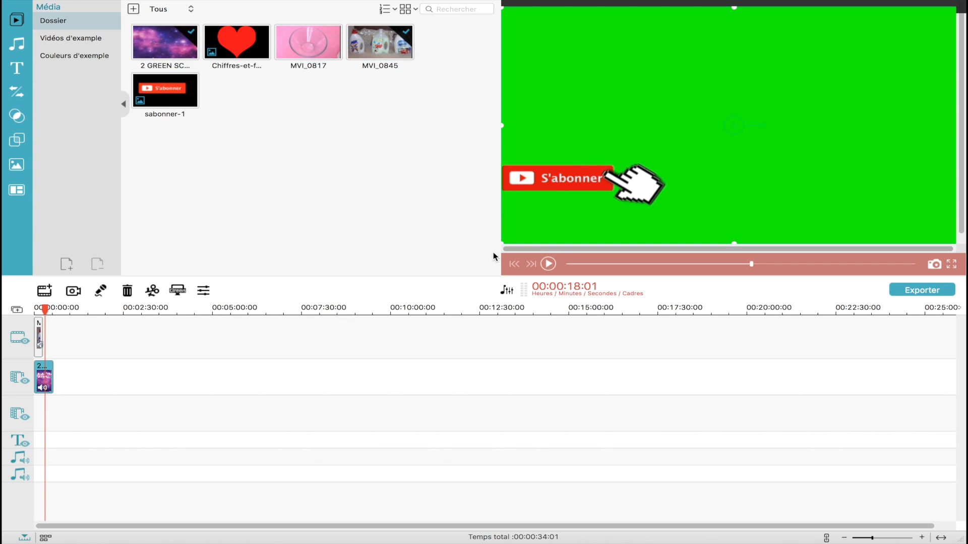
{"action": "left_click", "coordinate": [549, 264]}
{"action": "left_click", "coordinate": [549, 264]}
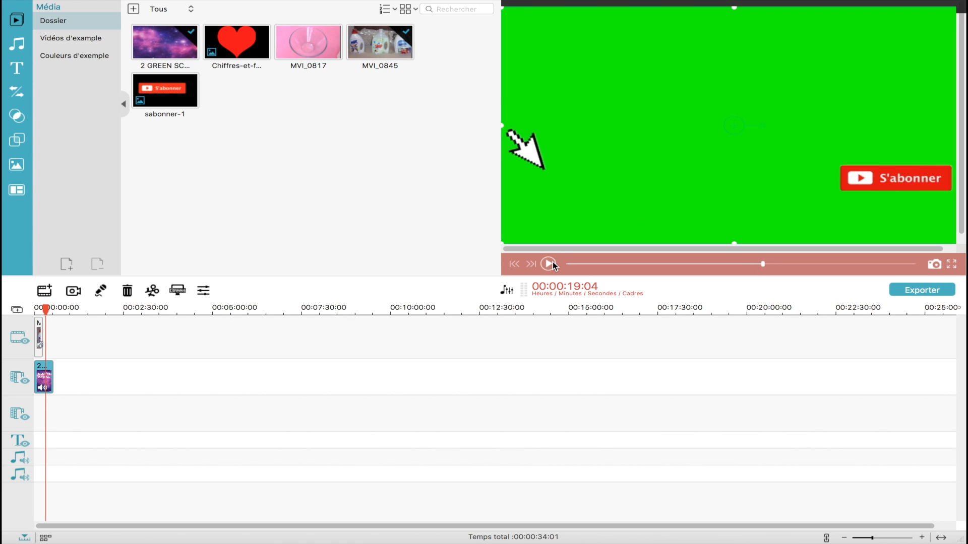
{"action": "left_click", "coordinate": [154, 292]}
Delete the first part of the split green-screen clip, move the remainder to the timeline start, and preview it
{"action": "left_click", "coordinate": [40, 367]}
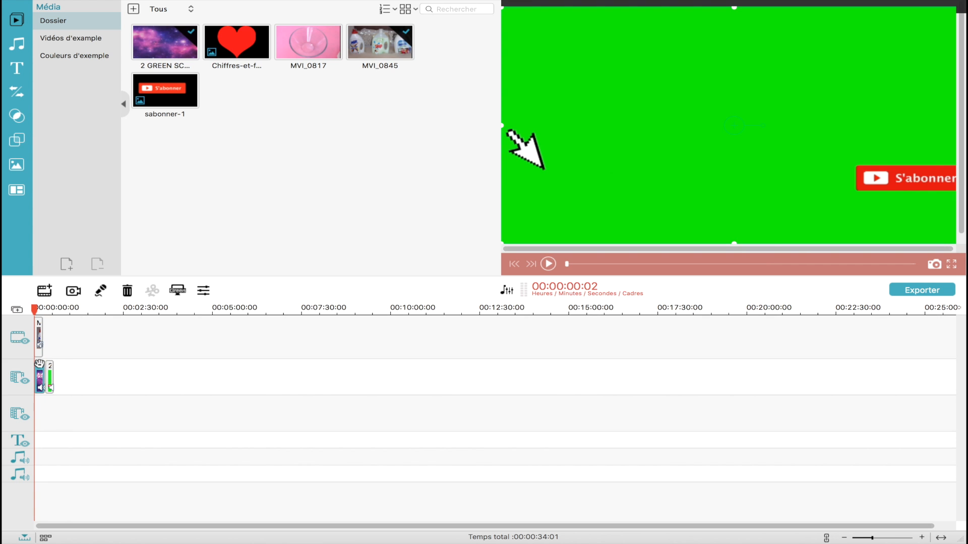
{"action": "key", "text": "Delete"}
{"action": "left_click_drag", "start_coordinate": [49, 377], "coordinate": [38, 377]}
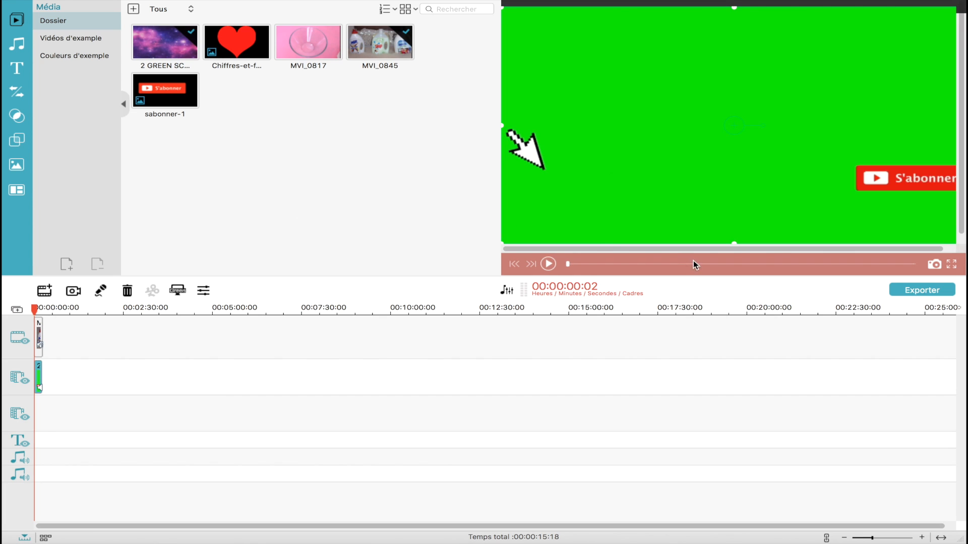
{"action": "left_click", "coordinate": [551, 264]}
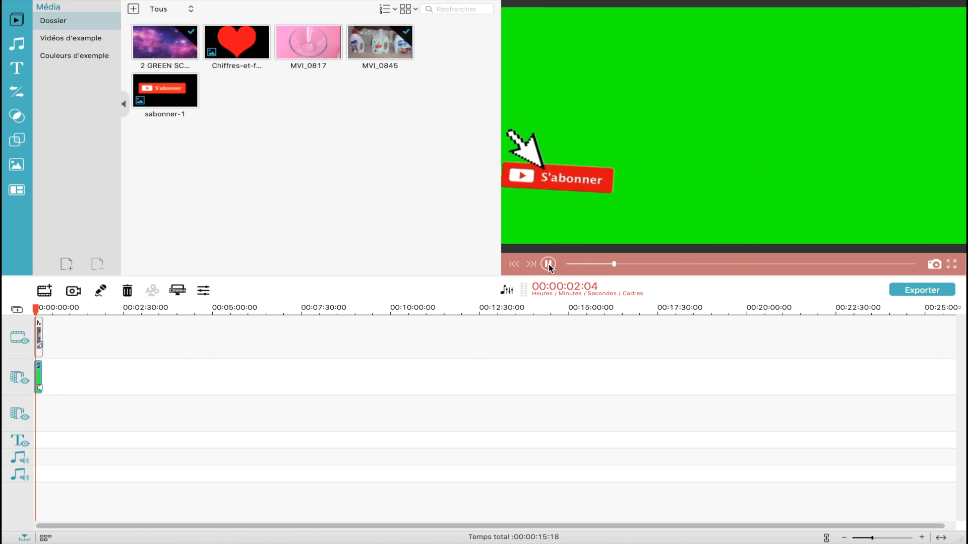
{"action": "left_click", "coordinate": [548, 264]}
Enable Fond Vert keying on the S'abonner clip, sample its green background as the key colour, and preview the result
{"action": "double_click", "coordinate": [39, 375]}
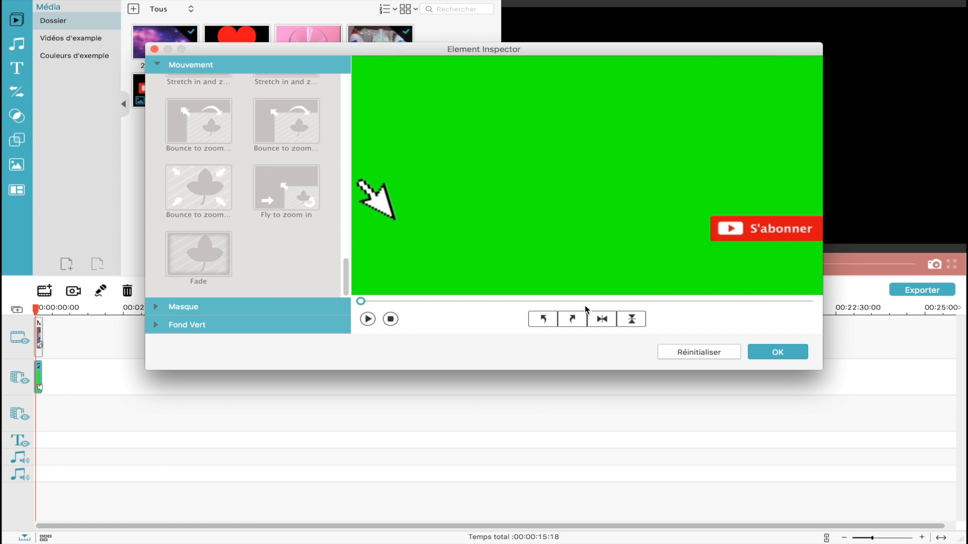
{"action": "left_click", "coordinate": [158, 326]}
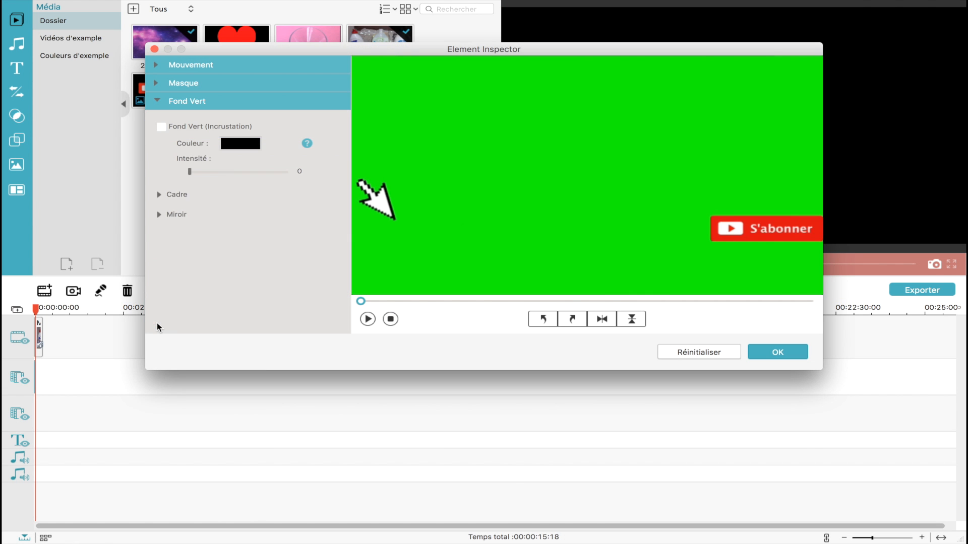
{"action": "left_click", "coordinate": [161, 126]}
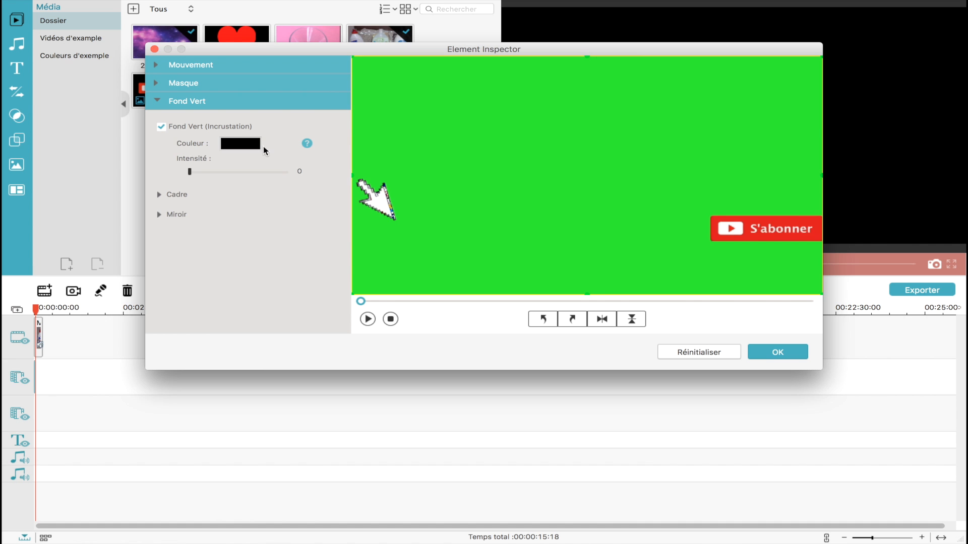
{"action": "left_click", "coordinate": [480, 173]}
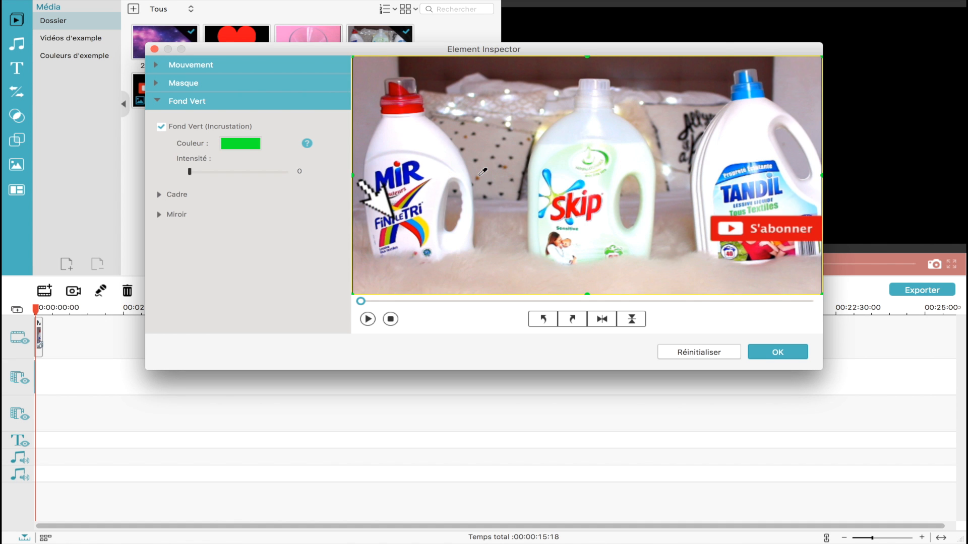
{"action": "key", "text": "Return"}
{"action": "left_click", "coordinate": [547, 263]}
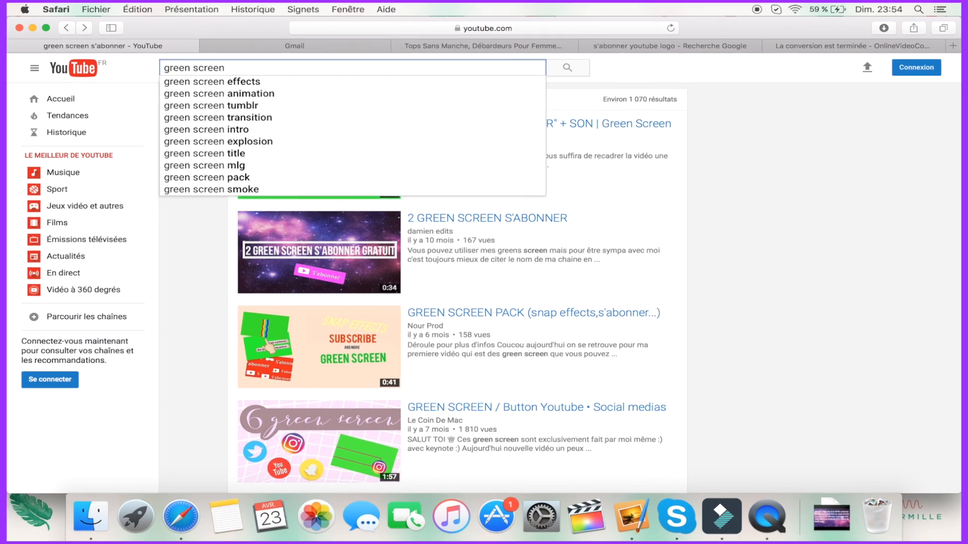
Search YouTube in Safari for green screen title and browse the results
{"action": "type", "text": "tit"}
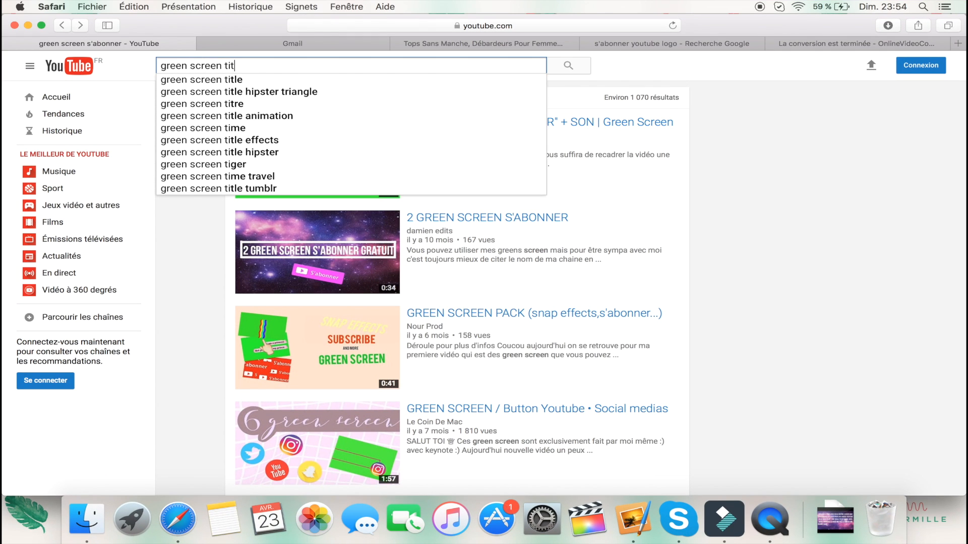
{"action": "type", "text": "le"}
{"action": "key", "text": "Return"}
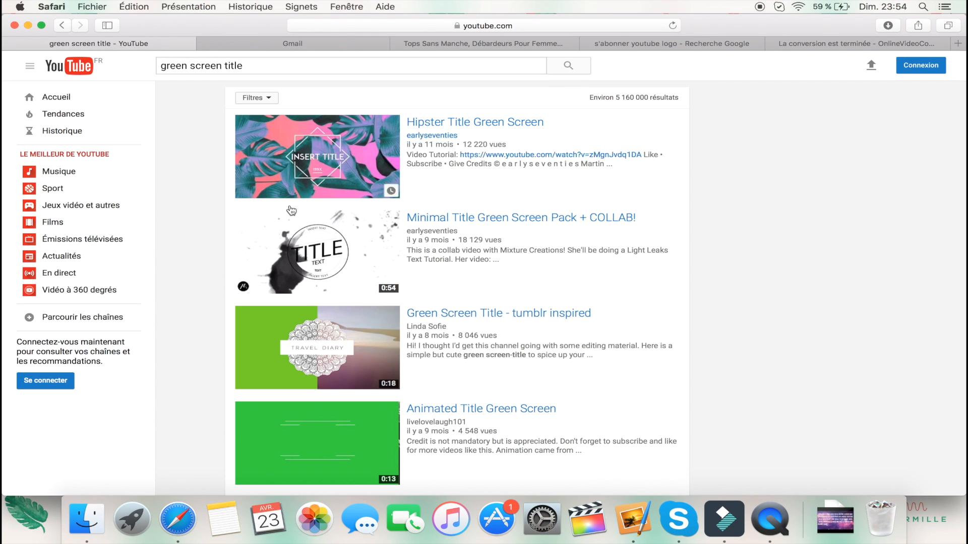
{"action": "scroll", "coordinate": [291, 210], "scroll_direction": "down", "scroll_amount": 10}
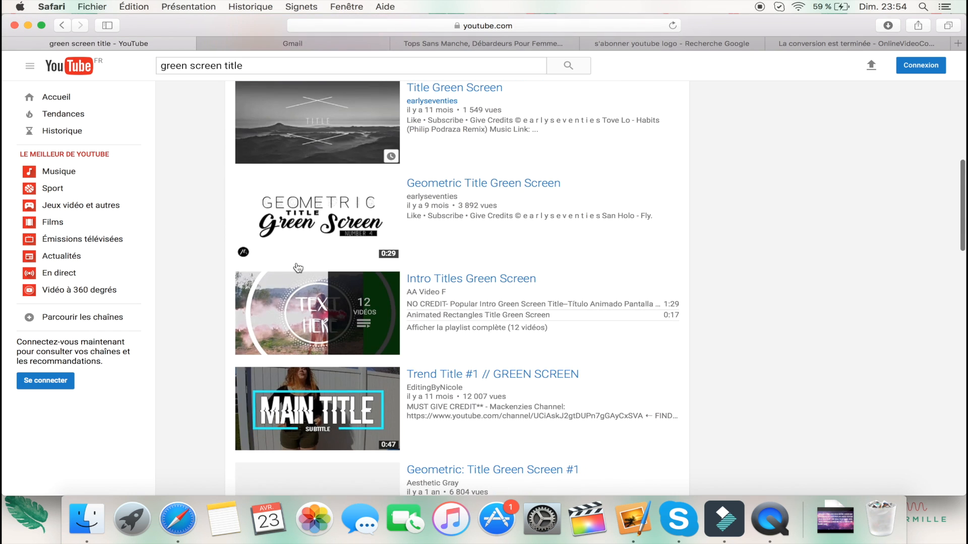
{"action": "scroll", "coordinate": [298, 268], "scroll_direction": "down", "scroll_amount": 4}
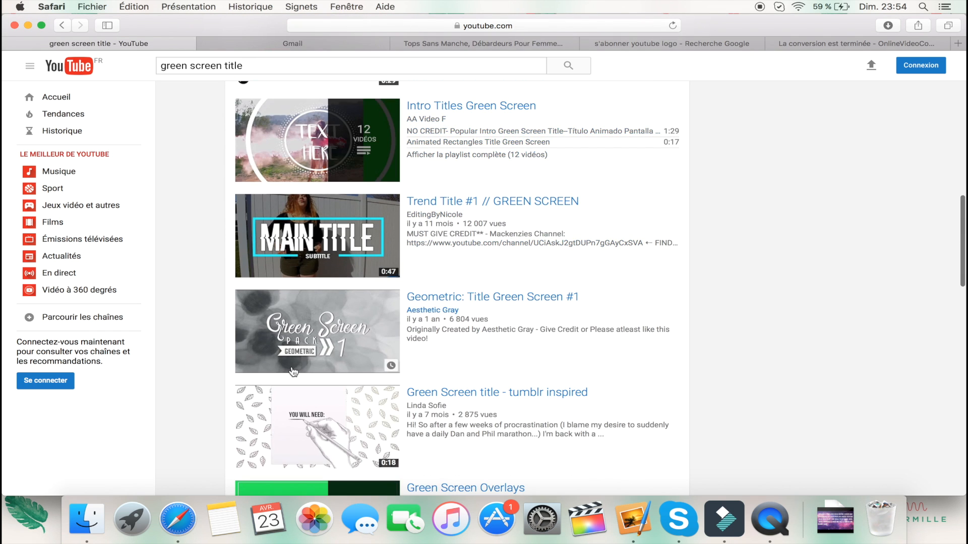
{"action": "scroll", "coordinate": [292, 371], "scroll_direction": "down", "scroll_amount": 10}
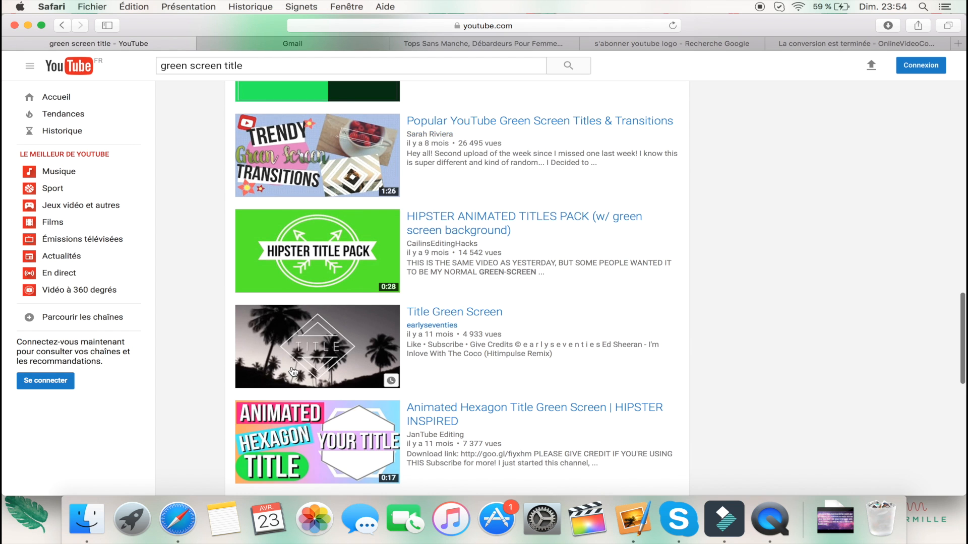
{"action": "scroll", "coordinate": [293, 372], "scroll_direction": "down", "scroll_amount": 9}
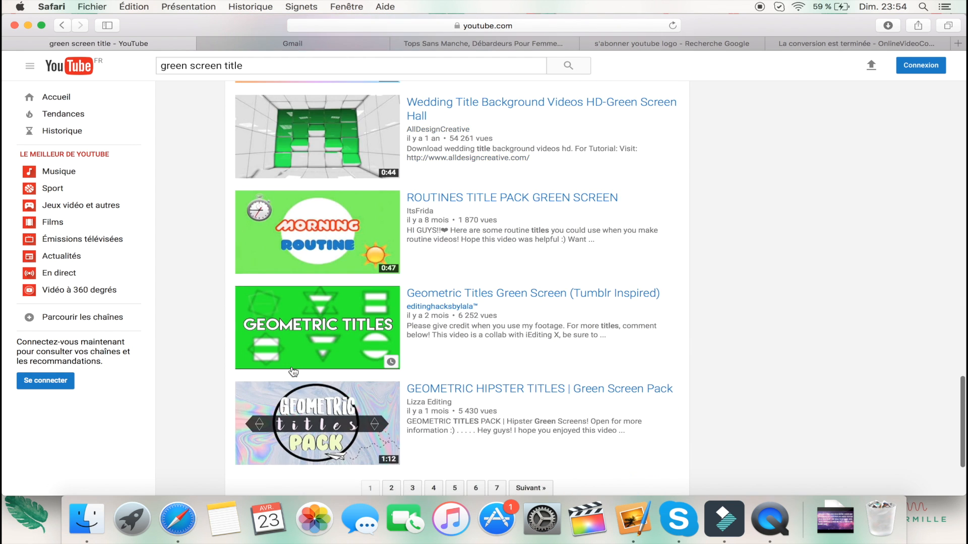
{"action": "scroll", "coordinate": [293, 372], "scroll_direction": "up", "scroll_amount": 20}
Search YouTube for green screen effect and look through the results
{"action": "type", "text": "effect$"}
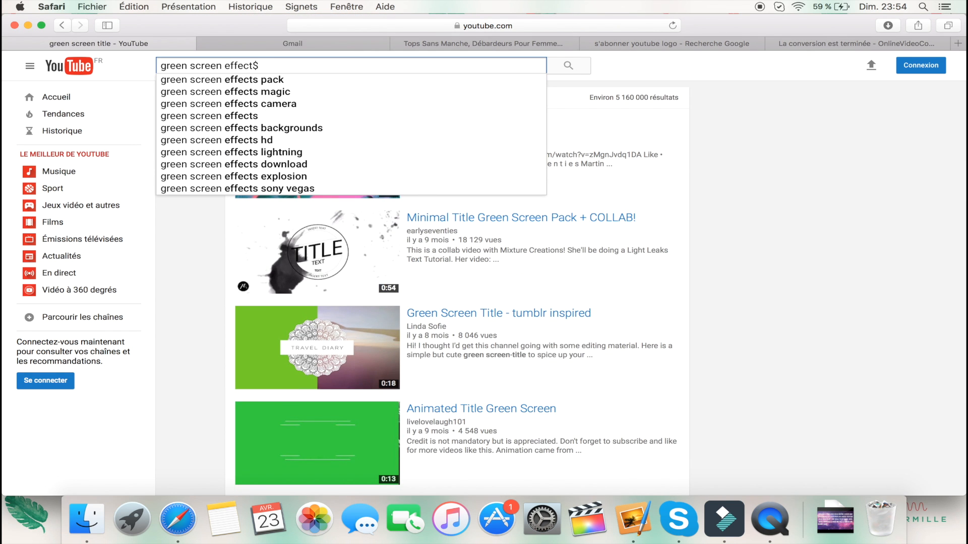
{"action": "key", "text": "BackSpace"}
{"action": "key", "text": "Return"}
{"action": "scroll", "coordinate": [294, 113], "scroll_direction": "down", "scroll_amount": 5}
{"action": "scroll", "coordinate": [295, 113], "scroll_direction": "up", "scroll_amount": 5}
Search YouTube for green screen burst, open the Burst Animation Accents Green Screen video, and dismiss its suggestion overlay
{"action": "left_click", "coordinate": [302, 66]}
{"action": "key", "text": "BackSpace"}
{"action": "key", "text": "BackSpace"}
{"action": "key", "text": "BackSpace"}
{"action": "key", "text": "BackSpace"}
{"action": "key", "text": "BackSpace"}
{"action": "key", "text": "BackSpace"}
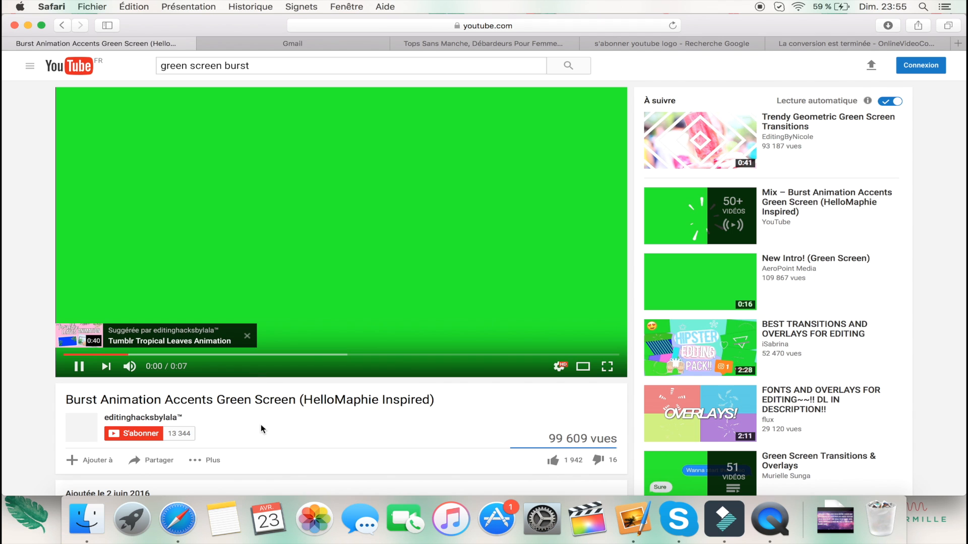
{"action": "left_click", "coordinate": [247, 337]}
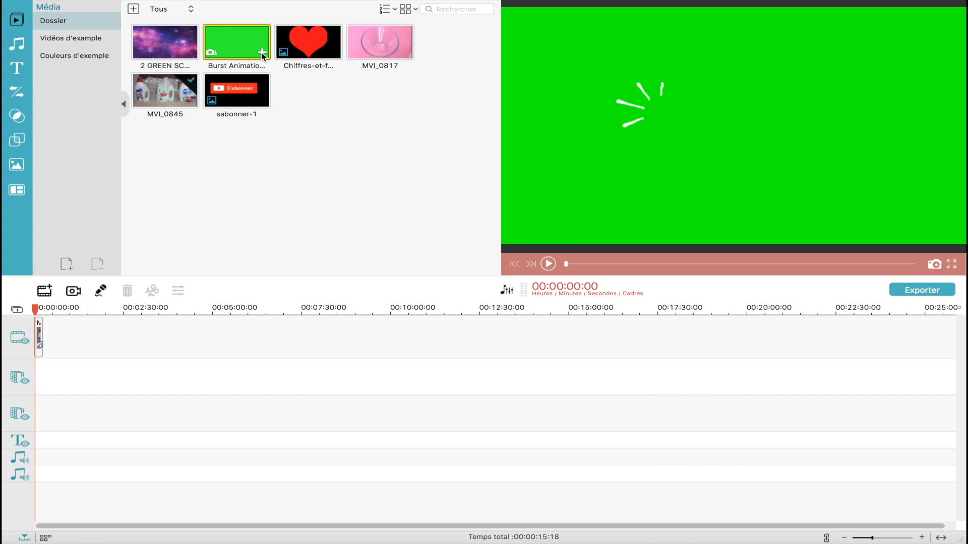
In Filmora, place the Burst Animation clip on the first overlay track and enable Fond Vert keying on it
{"action": "left_click_drag", "start_coordinate": [239, 57], "coordinate": [38, 379]}
{"action": "double_click", "coordinate": [39, 379]}
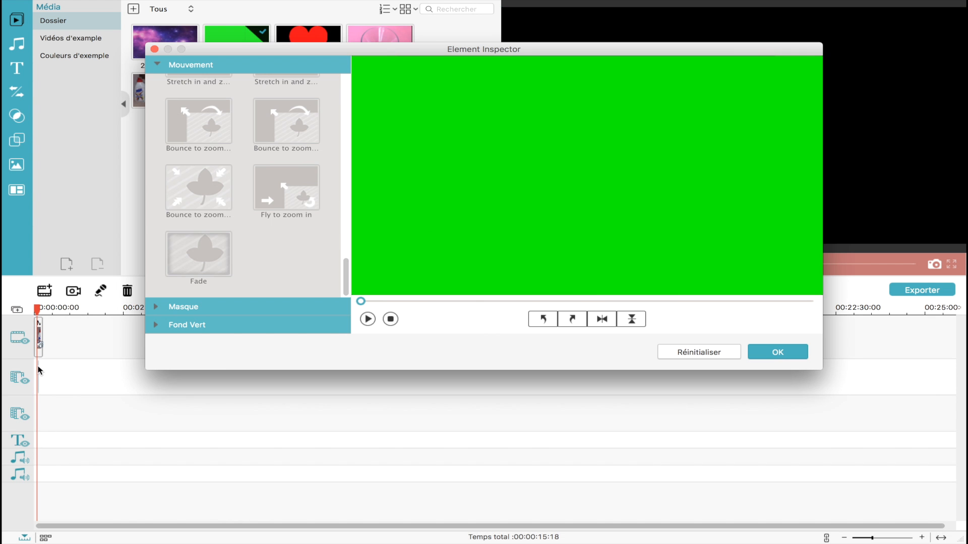
{"action": "left_click", "coordinate": [206, 325]}
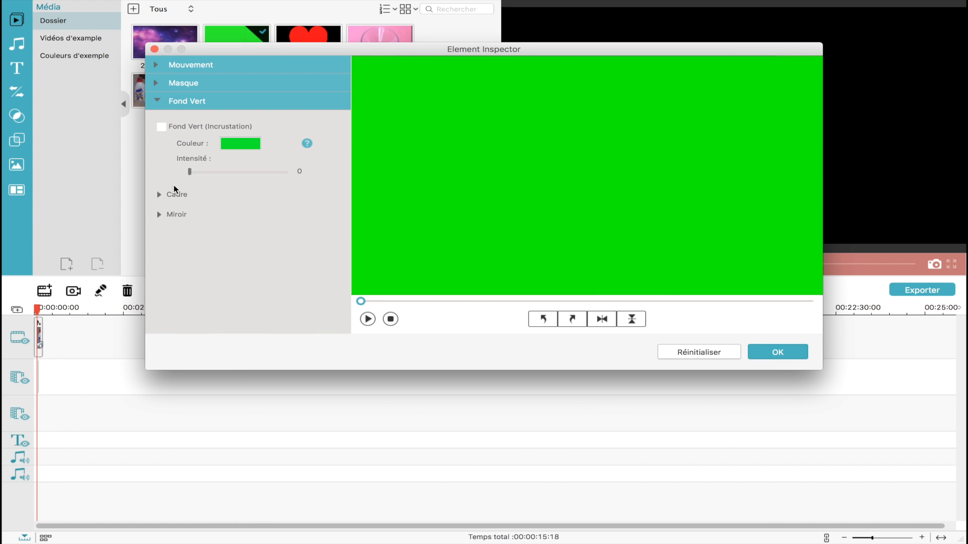
{"action": "left_click", "coordinate": [162, 126]}
{"action": "left_click", "coordinate": [368, 319]}
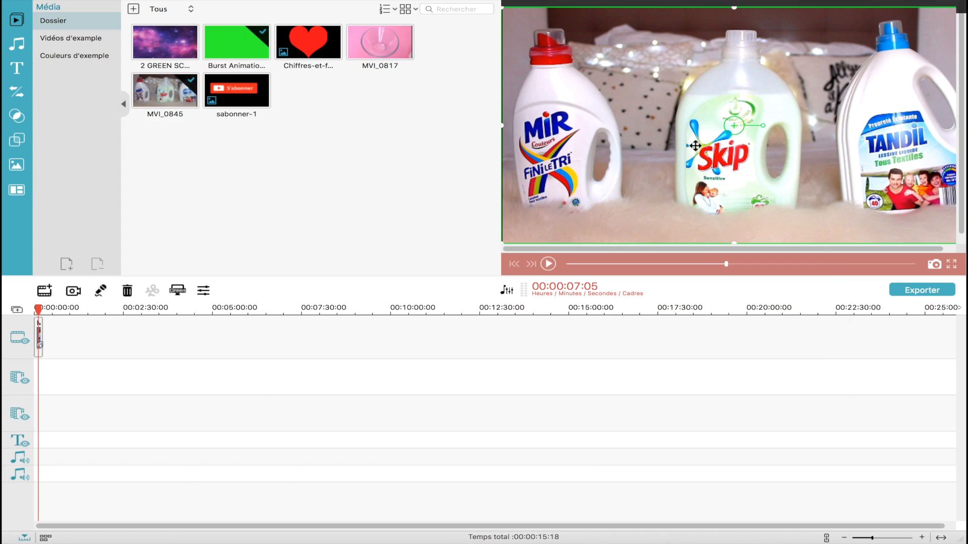
Shift the burst overlay sideways, shrink it so the burst sits between the first two bottles, and play it back
{"action": "left_click_drag", "start_coordinate": [739, 128], "coordinate": [680, 127]}
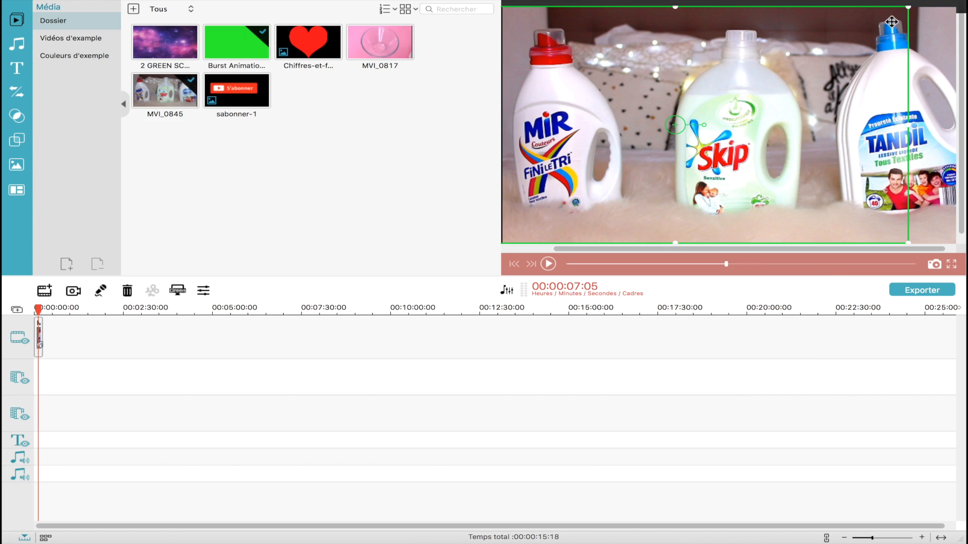
{"action": "left_click_drag", "start_coordinate": [908, 7], "coordinate": [739, 86]}
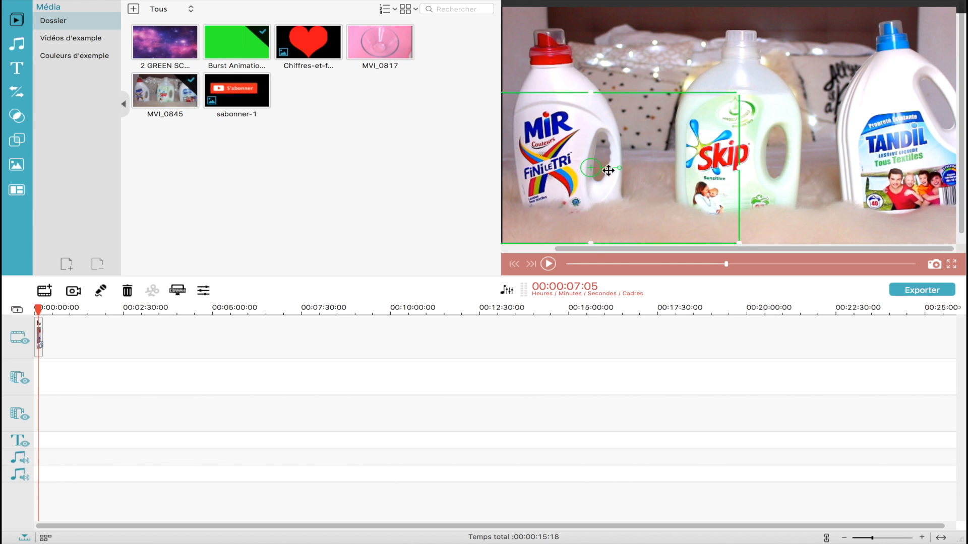
{"action": "left_click", "coordinate": [547, 263]}
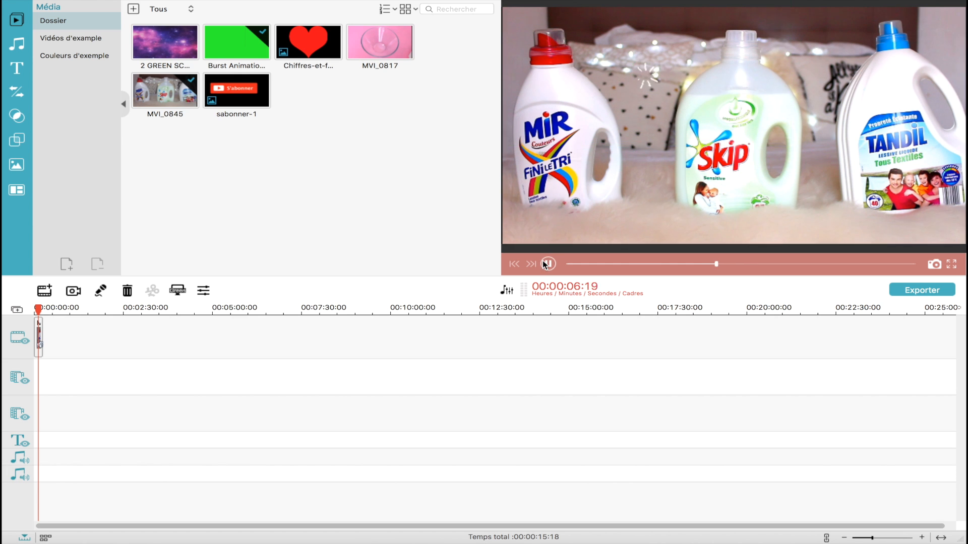
{"action": "left_click", "coordinate": [544, 262]}
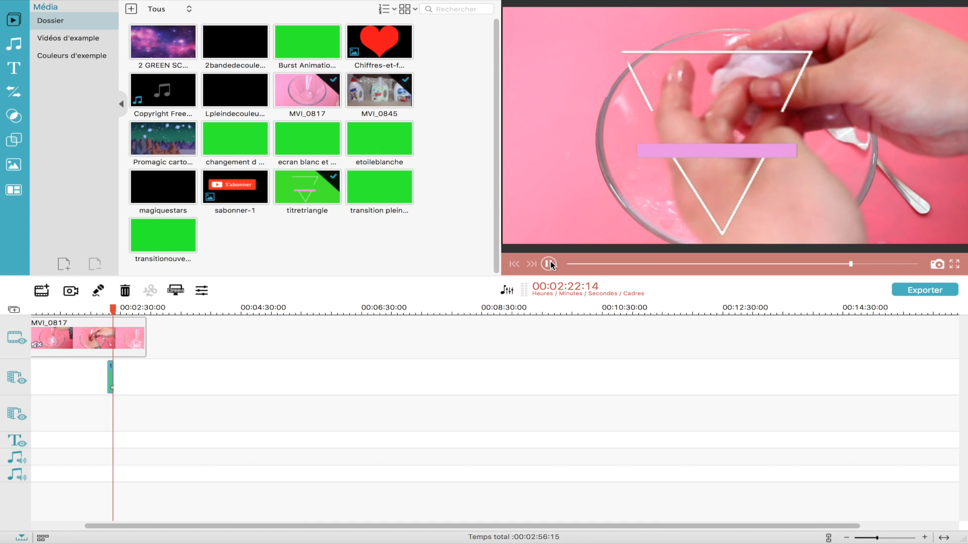
Stop the triangle title preview, browse the title presets, and add LowerThirds 10 to the text track beneath the titretriangle clip
{"action": "left_click", "coordinate": [549, 264]}
{"action": "left_click", "coordinate": [13, 69]}
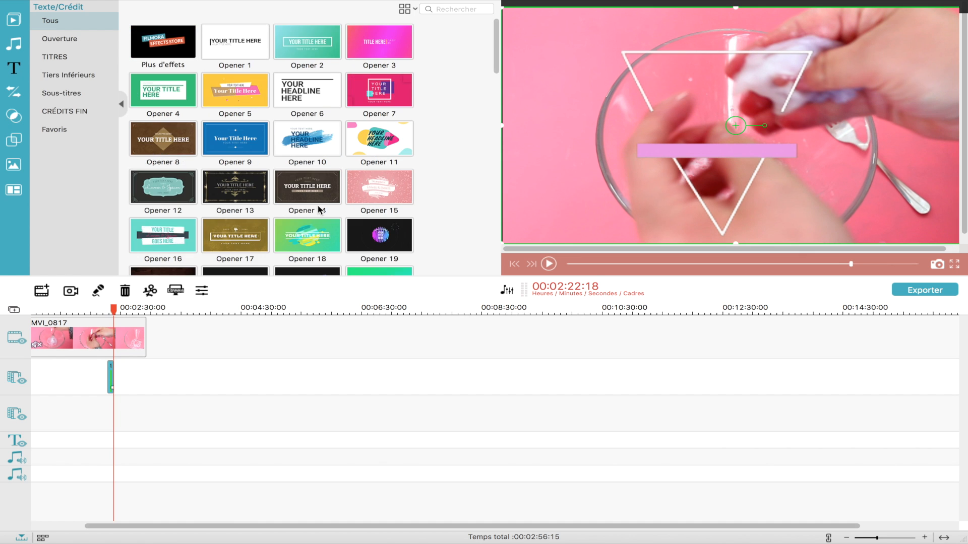
{"action": "scroll", "coordinate": [319, 210], "scroll_direction": "down", "scroll_amount": 15}
{"action": "scroll", "coordinate": [318, 211], "scroll_direction": "up", "scroll_amount": 5}
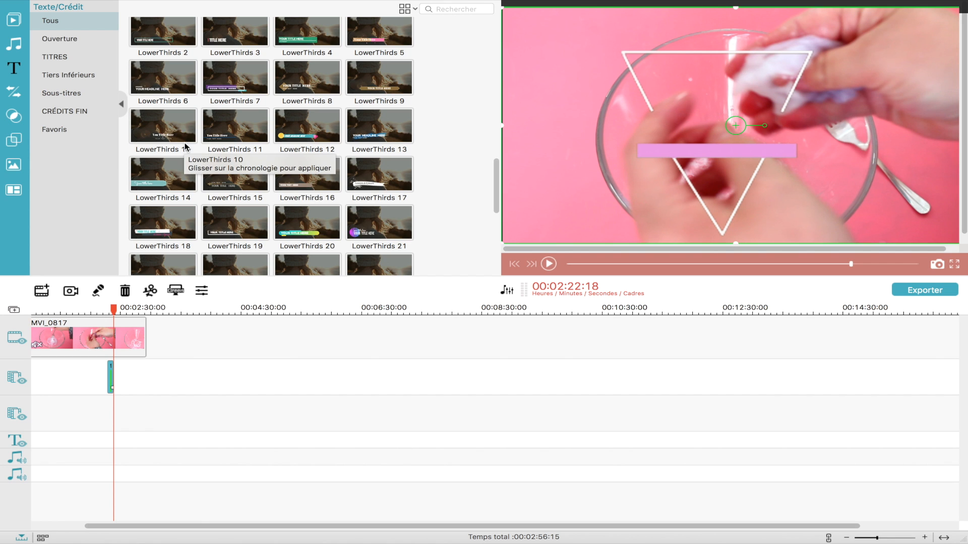
{"action": "left_click_drag", "start_coordinate": [175, 137], "coordinate": [113, 442]}
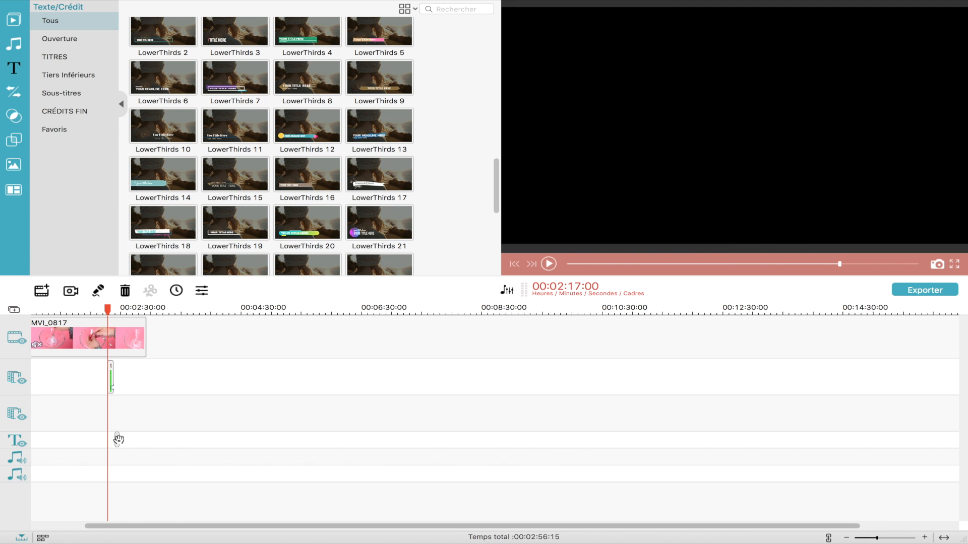
Open the title for editing, move its main text box to just above the pink bar, and widen it
{"action": "double_click", "coordinate": [229, 441]}
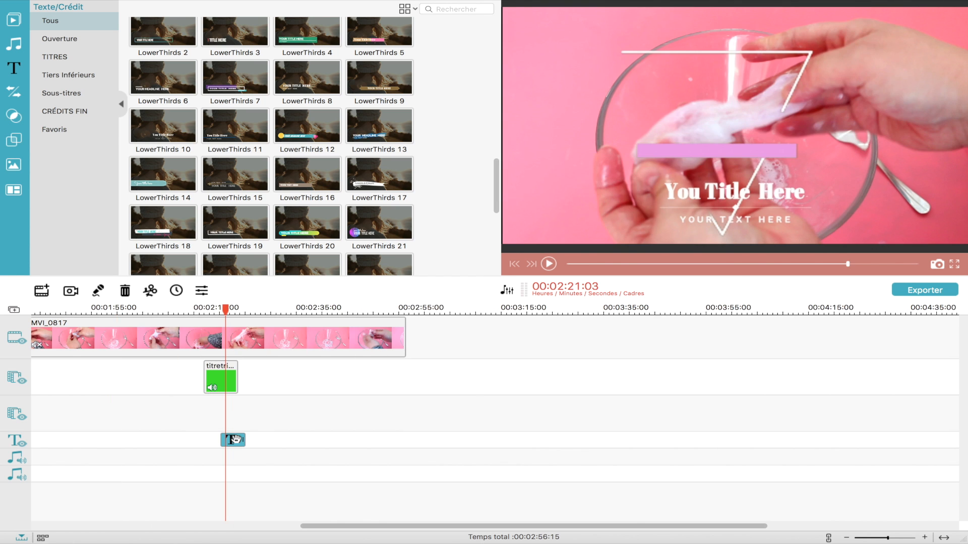
{"action": "left_click_drag", "start_coordinate": [574, 196], "coordinate": [555, 139]}
{"action": "left_click_drag", "start_coordinate": [473, 163], "coordinate": [449, 163]}
Replace the main title text with SLIME
{"action": "key", "text": "BackSpace"}
{"action": "key", "text": "BackSpace"}
{"action": "key", "text": "BackSpace"}
{"action": "key", "text": "BackSpace"}
{"action": "key", "text": "BackSpace"}
{"action": "key", "text": "BackSpace"}
{"action": "key", "text": "BackSpace"}
{"action": "key", "text": "BackSpace"}
{"action": "key", "text": "BackSpace"}
{"action": "key", "text": "BackSpace"}
{"action": "key", "text": "BackSpace"}
{"action": "key", "text": "BackSpace"}
{"action": "key", "text": "BackSpace"}
{"action": "key", "text": "BackSpace"}
{"action": "type", "text": "SLIME"}
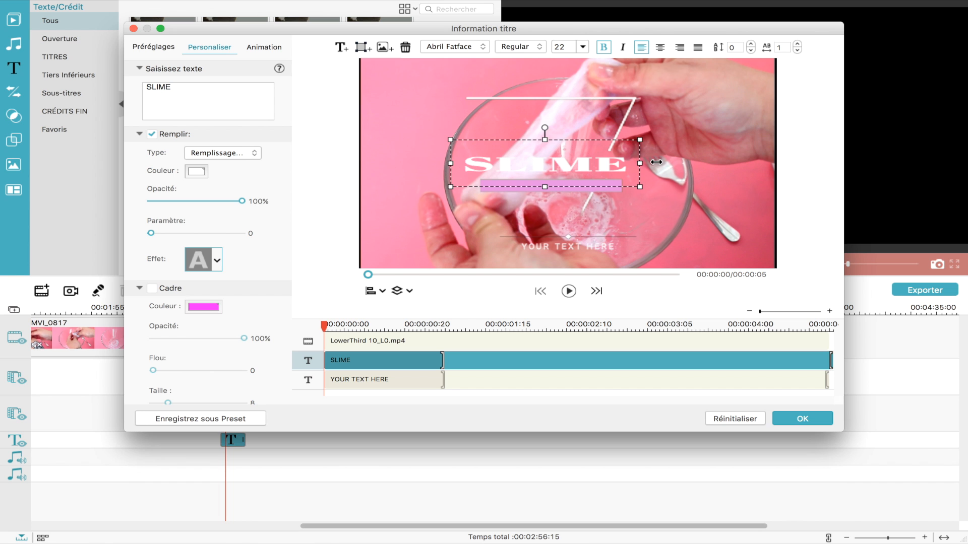
Make the SLIME text box slightly taller, set its font to BubbleGum, and adjust its placement inside the triangle
{"action": "left_click_drag", "start_coordinate": [545, 140], "coordinate": [545, 132]}
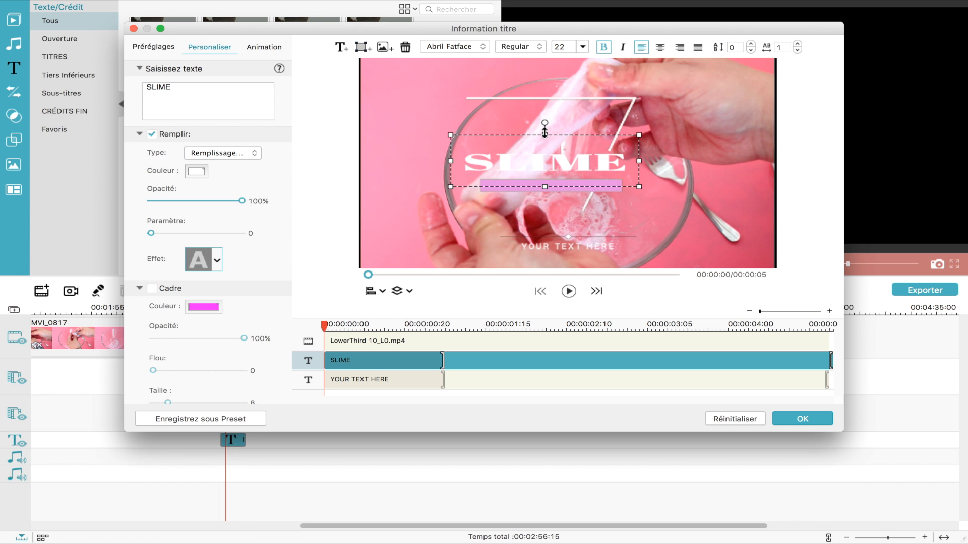
{"action": "left_click", "coordinate": [468, 47]}
{"action": "left_click", "coordinate": [565, 382]}
{"action": "mouse_move", "coordinate": [544, 136]}
{"action": "left_mouse_down"}
{"action": "mouse_move", "coordinate": [575, 137]}
{"action": "mouse_move", "coordinate": [561, 137]}
{"action": "left_mouse_up"}
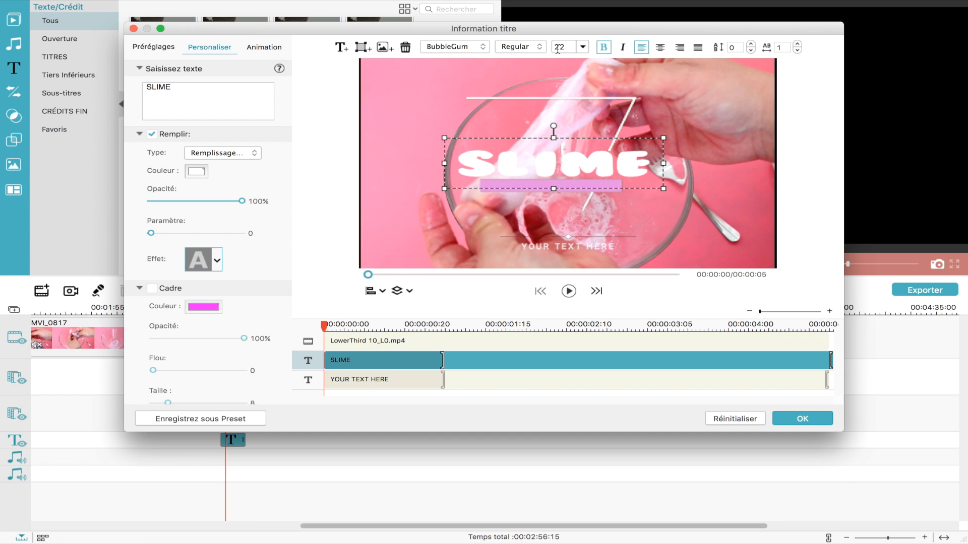
Pick a new fill colour for the SLIME text, then enable its border (Cadre) and choose a border colour
{"action": "left_click", "coordinate": [197, 171]}
{"action": "left_click_drag", "start_coordinate": [300, 208], "coordinate": [343, 201]}
{"action": "left_click", "coordinate": [247, 147]}
{"action": "left_click", "coordinate": [152, 288]}
{"action": "left_click", "coordinate": [204, 307]}
{"action": "left_click", "coordinate": [262, 248]}
{"action": "left_click", "coordinate": [246, 147]}
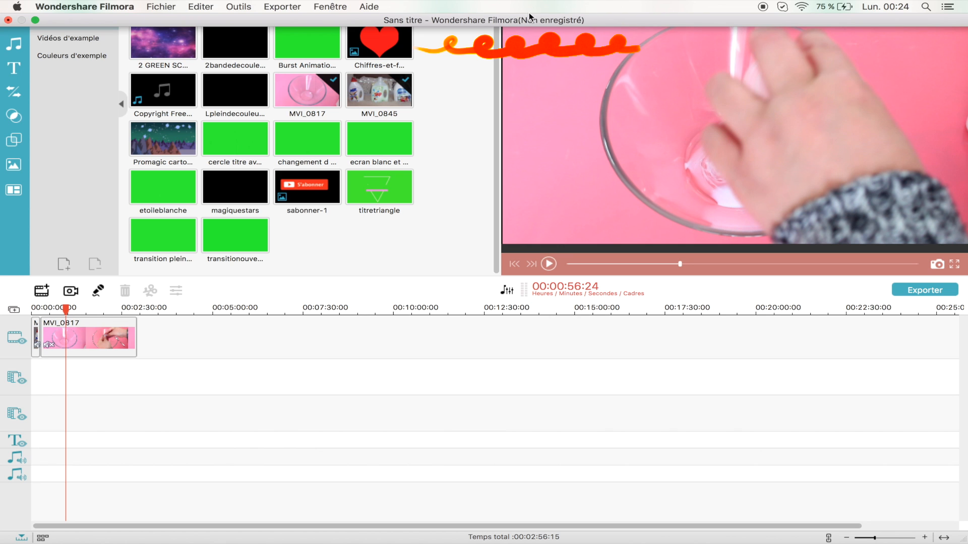
Start registering the software and open the form for entering the registration code
{"action": "mouse_move", "coordinate": [515, 0]}
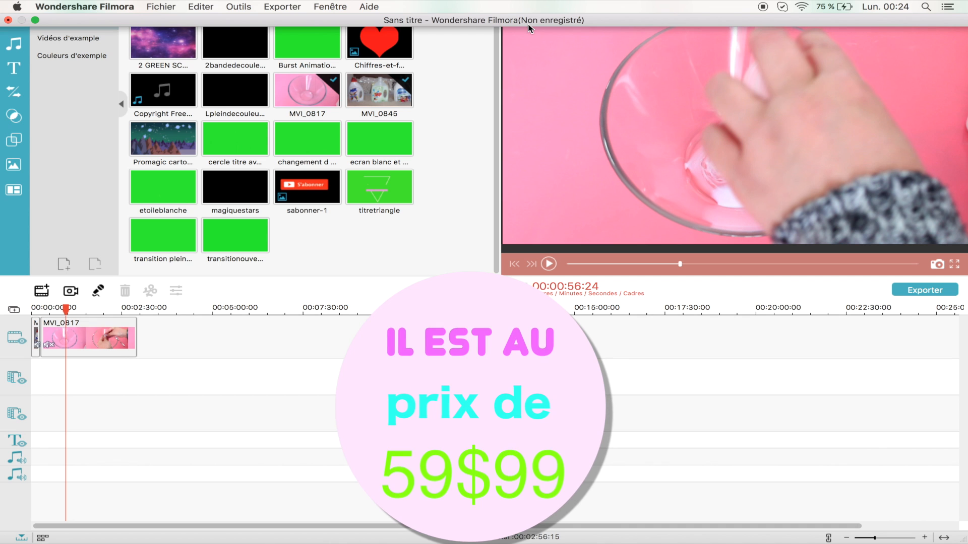
{"action": "left_click", "coordinate": [160, 6]}
{"action": "left_click", "coordinate": [84, 6]}
{"action": "left_click", "coordinate": [84, 6]}
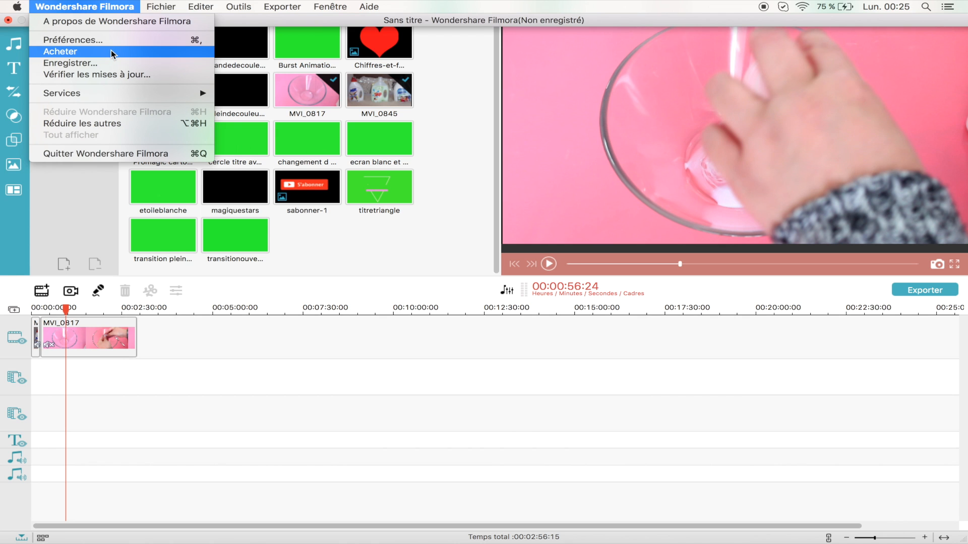
{"action": "left_click", "coordinate": [111, 63]}
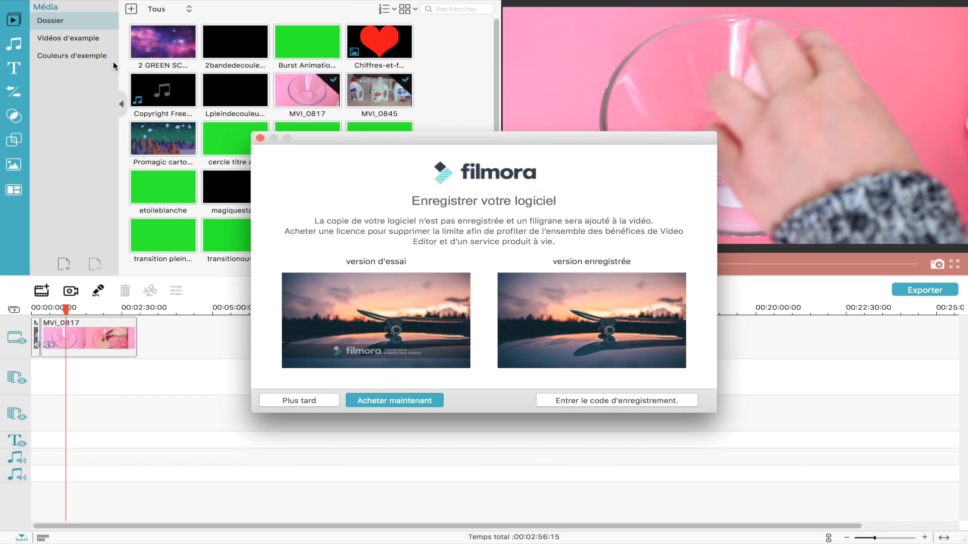
{"action": "left_click", "coordinate": [570, 401]}
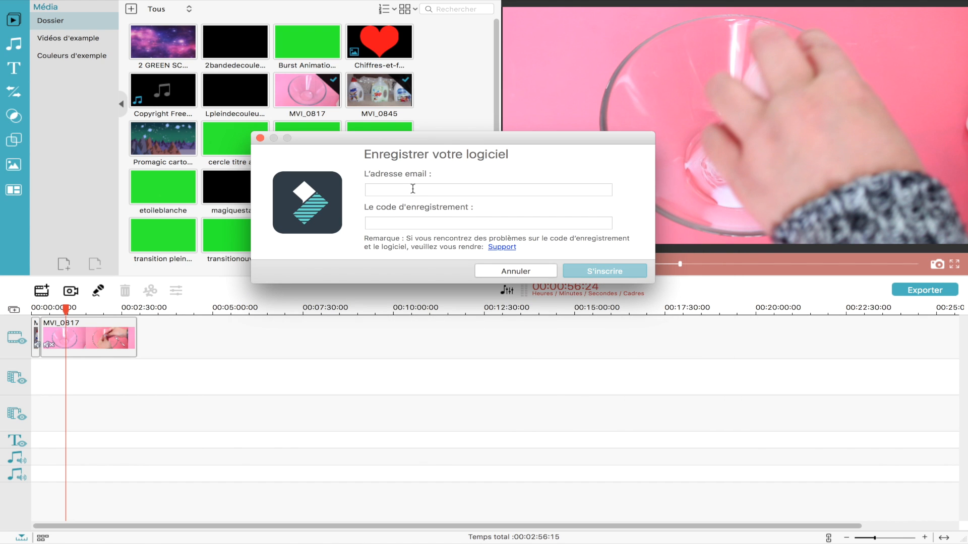
Paste the account e-mail and the registration code into the registration form and submit it
{"action": "right_click", "coordinate": [414, 188]}
{"action": "left_click", "coordinate": [434, 217]}
{"action": "right_click", "coordinate": [439, 223]}
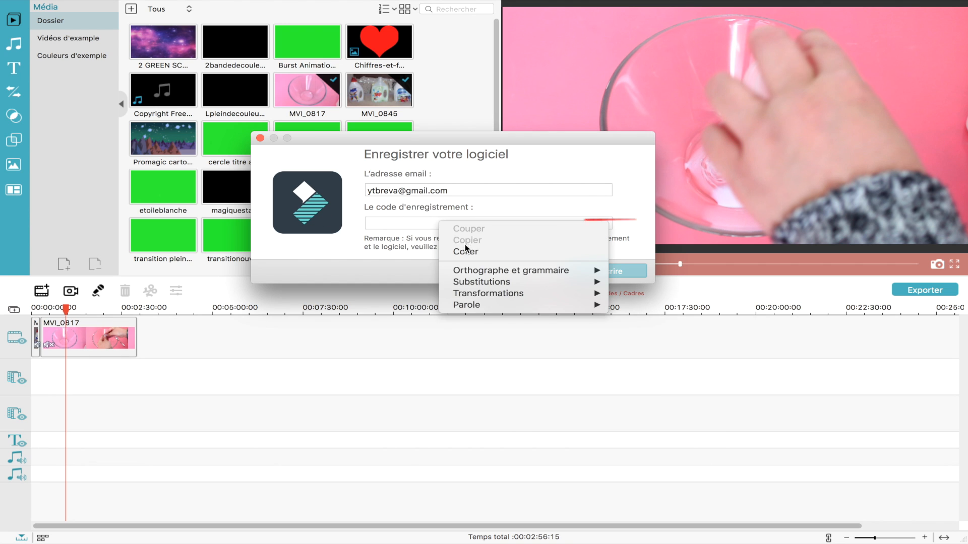
{"action": "left_click", "coordinate": [458, 248]}
{"action": "left_click", "coordinate": [609, 273]}
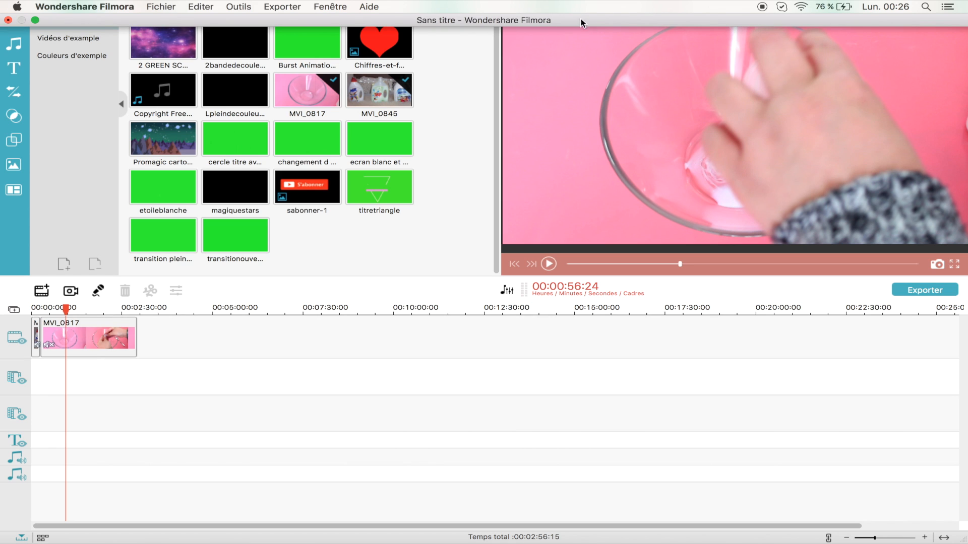
Save the project as test on the NO NAME drive and close the project window
{"action": "left_click", "coordinate": [174, 6]}
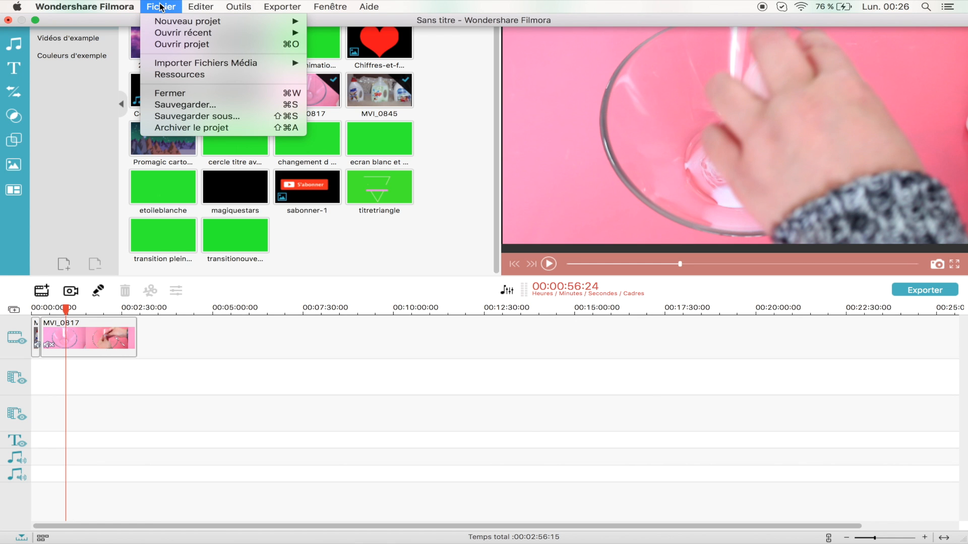
{"action": "left_click", "coordinate": [184, 104]}
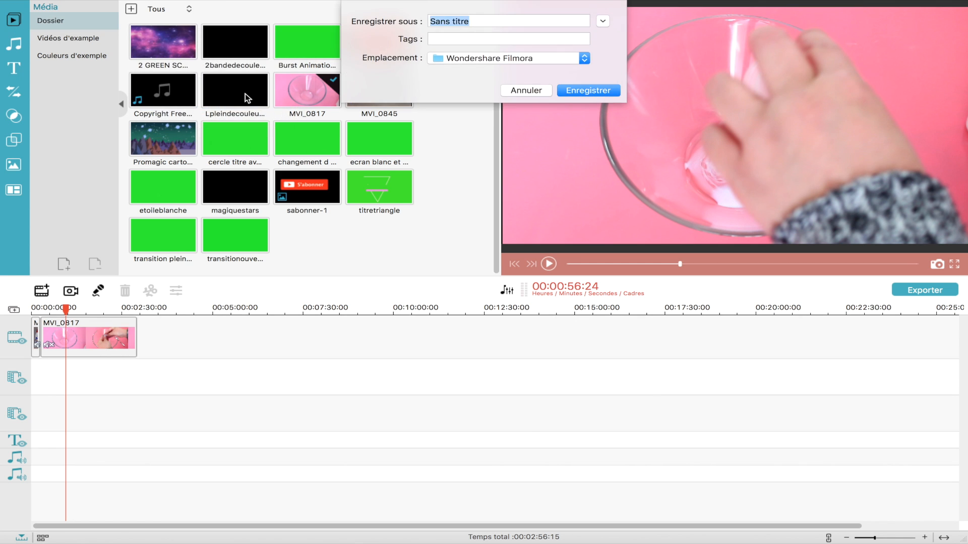
{"action": "left_click", "coordinate": [547, 59]}
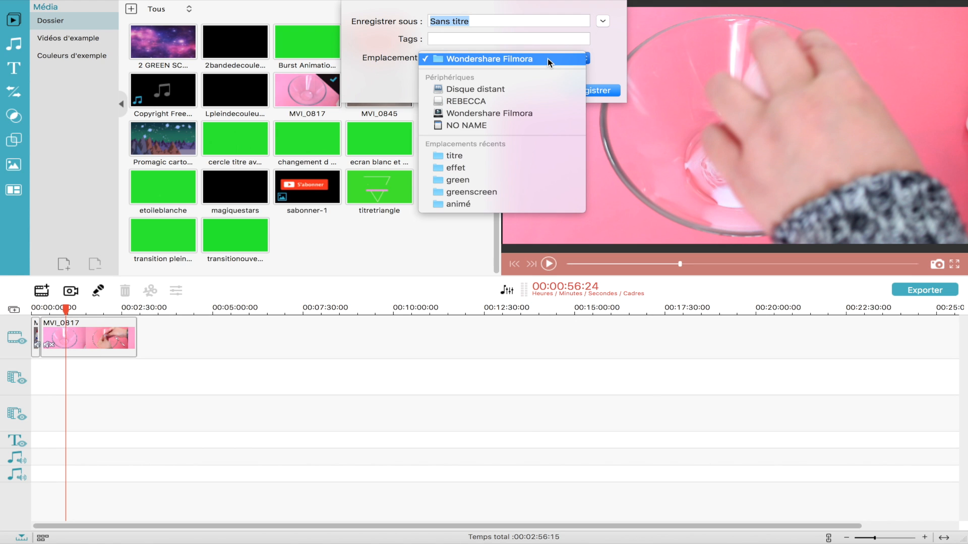
{"action": "left_click", "coordinate": [532, 124]}
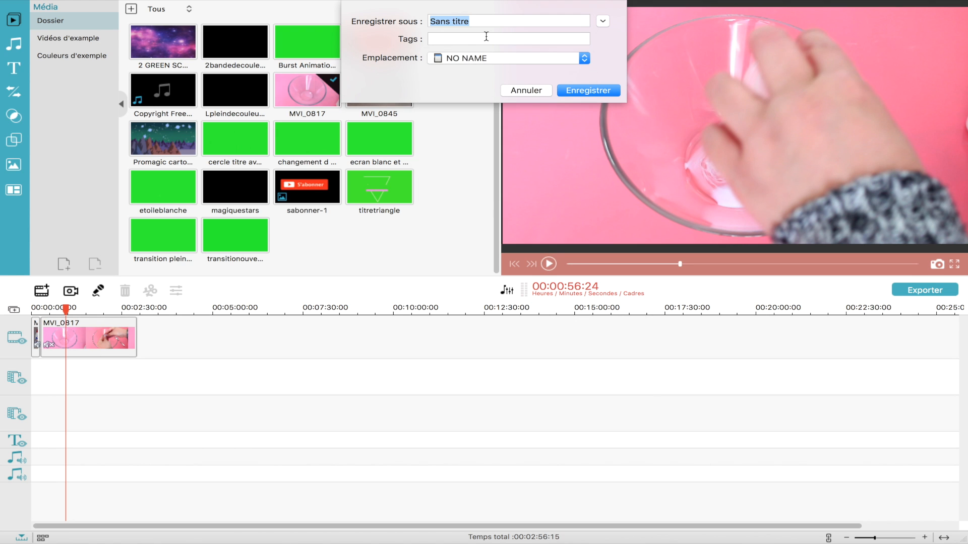
{"action": "type", "text": "test"}
{"action": "left_click", "coordinate": [607, 92]}
{"action": "left_click", "coordinate": [574, 177]}
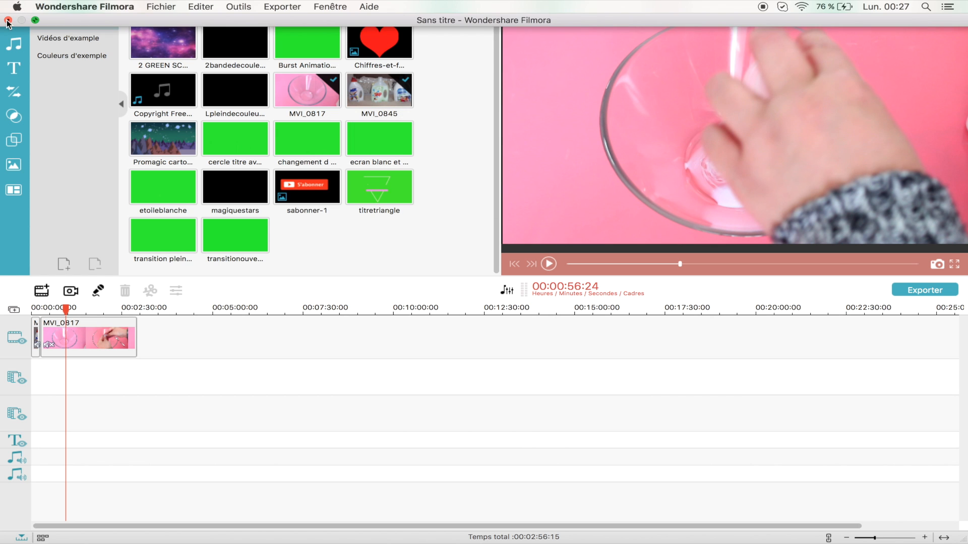
{"action": "left_click", "coordinate": [8, 20]}
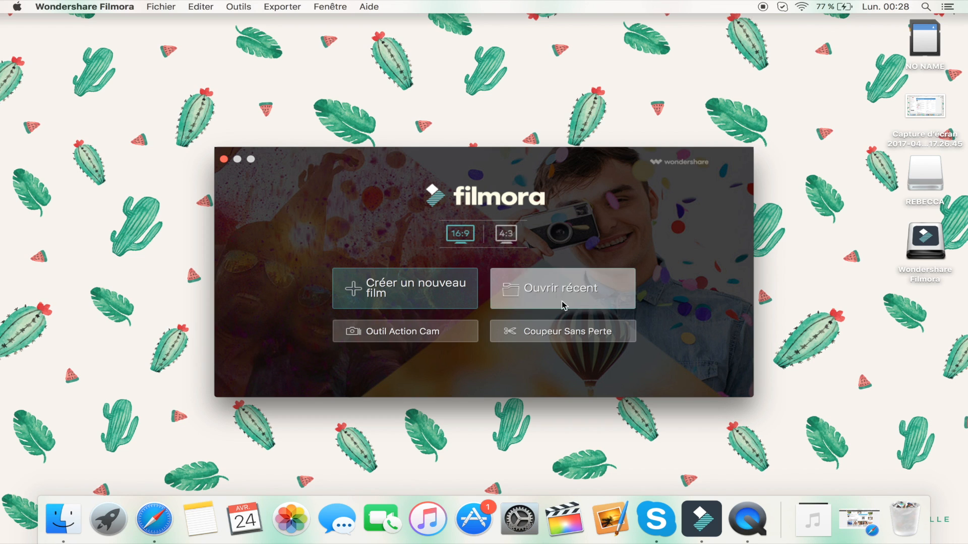